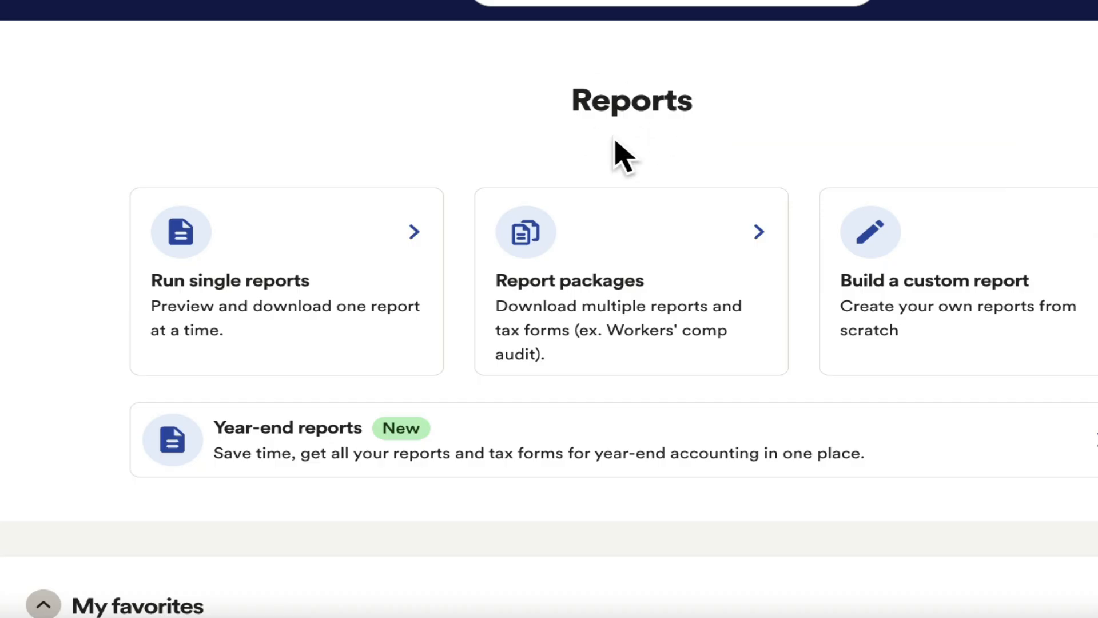
Mark the Payroll Liability and Payroll Summary reports as favorites
{"action": "scroll", "coordinate": [438, 259], "scroll_direction": "down", "scroll_amount": 9}
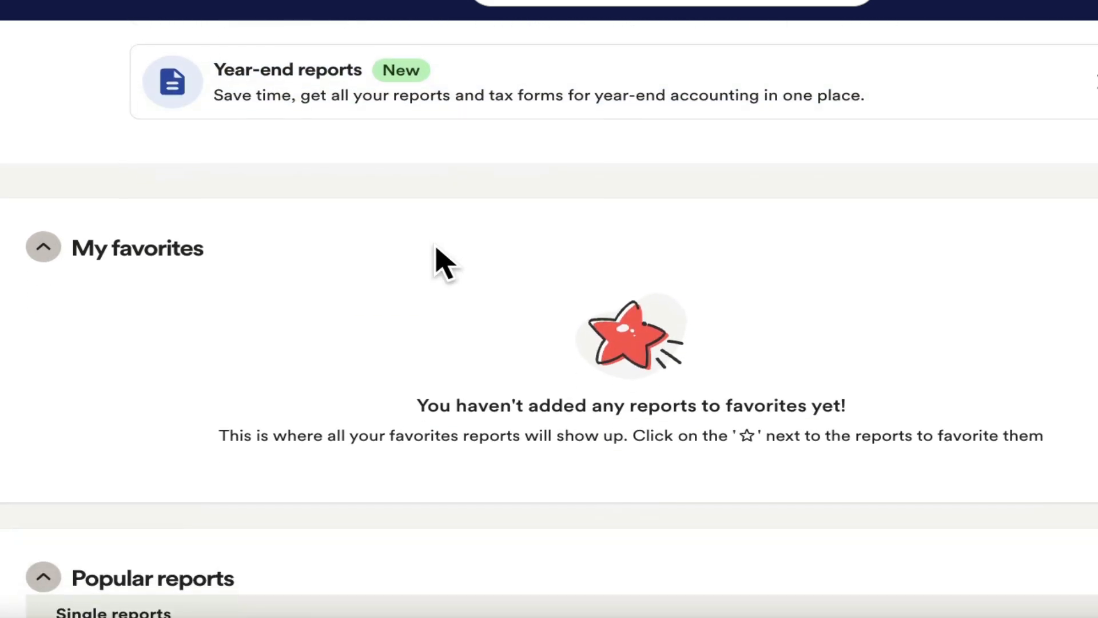
{"action": "scroll", "coordinate": [438, 259], "scroll_direction": "down", "scroll_amount": 9}
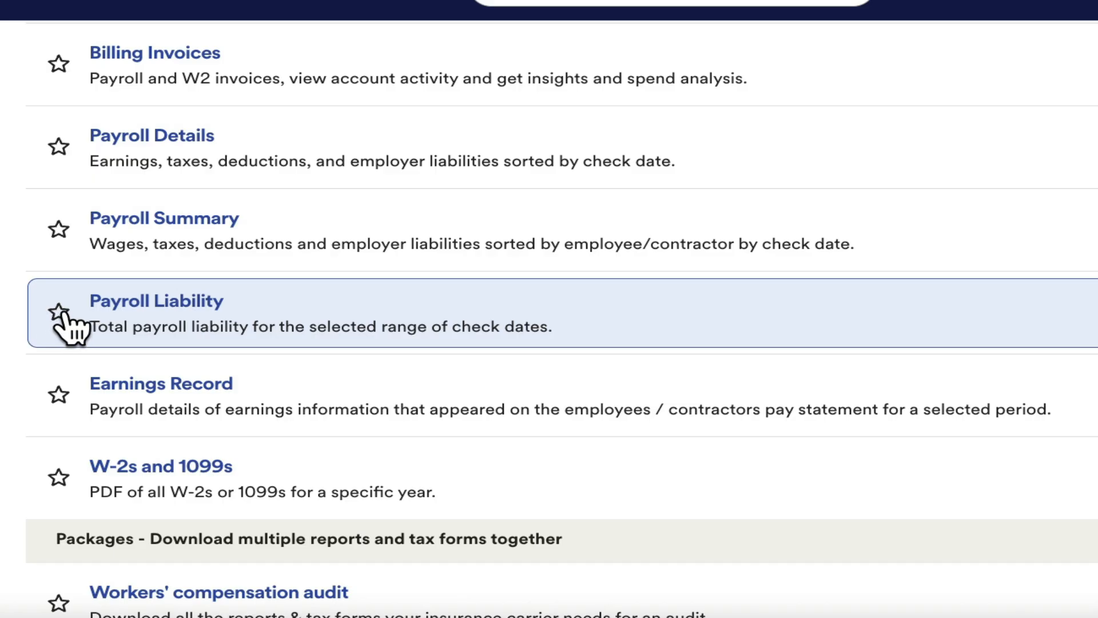
{"action": "left_click", "coordinate": [59, 313]}
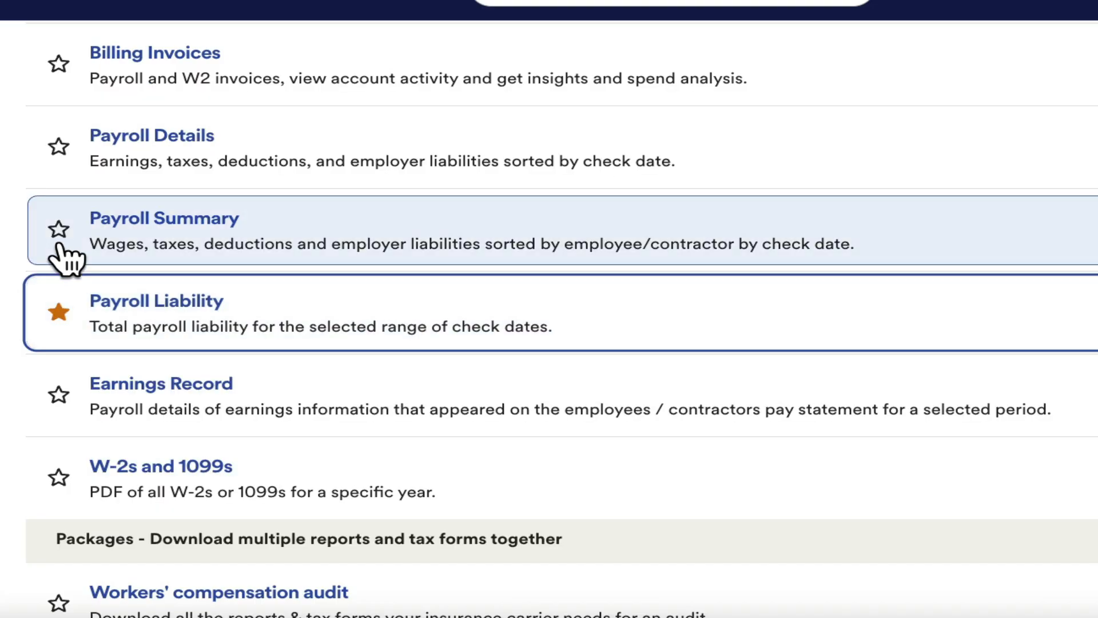
{"action": "left_click", "coordinate": [58, 230]}
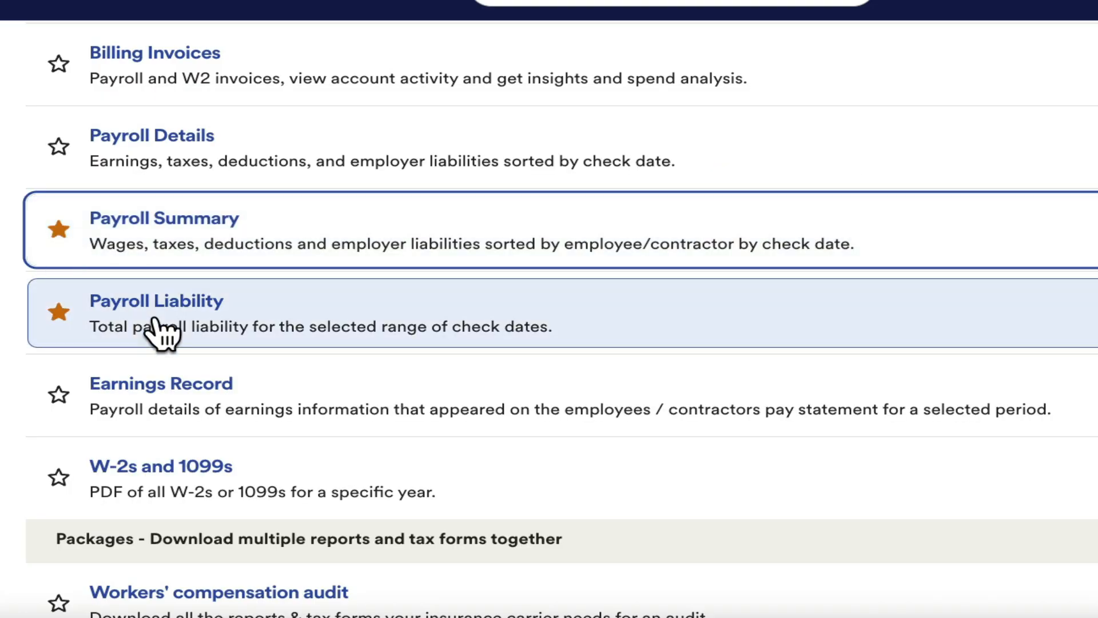
Show all single reports and favorite the Deduction Summary report under Benefits reports
{"action": "scroll", "coordinate": [161, 329], "scroll_direction": "down", "scroll_amount": 4}
{"action": "scroll", "coordinate": [183, 329], "scroll_direction": "down", "scroll_amount": 4}
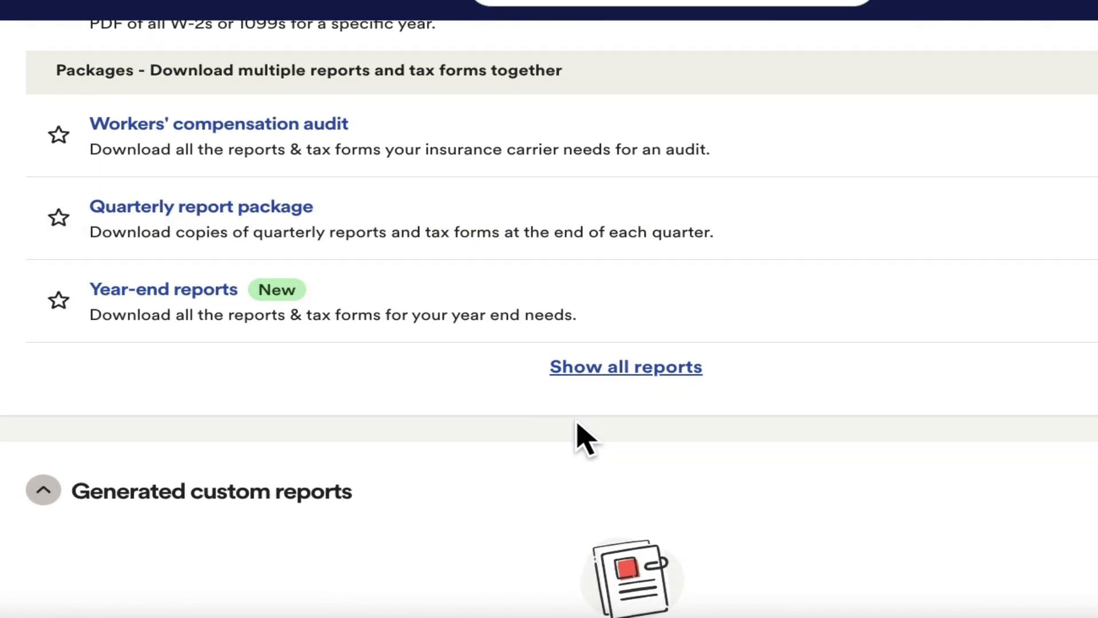
{"action": "left_click", "coordinate": [636, 379]}
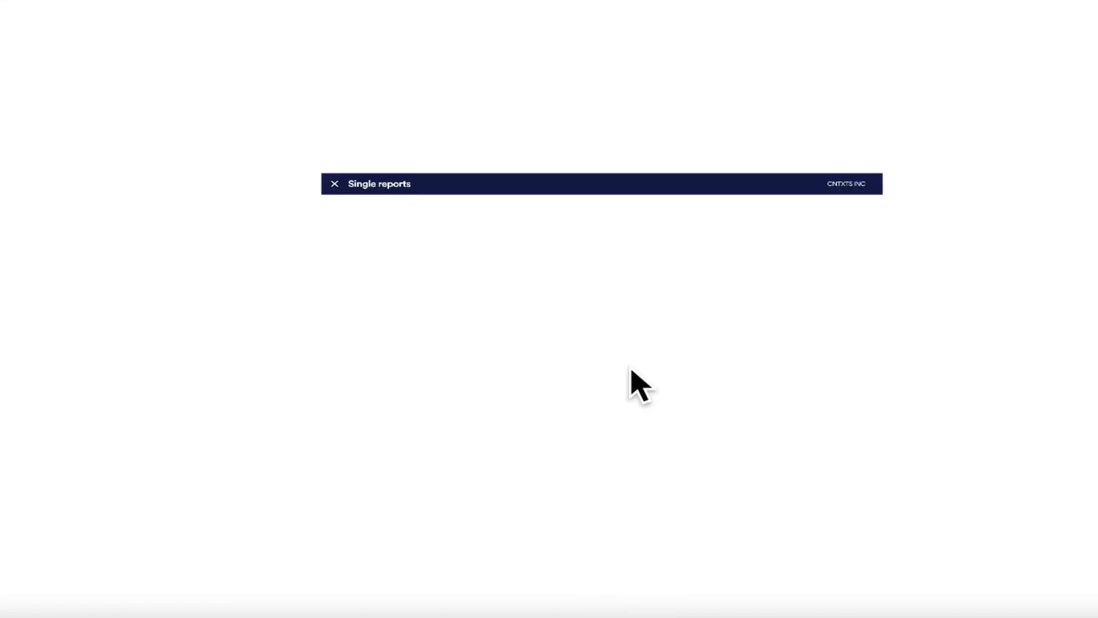
{"action": "scroll", "coordinate": [440, 408], "scroll_direction": "down", "scroll_amount": 7}
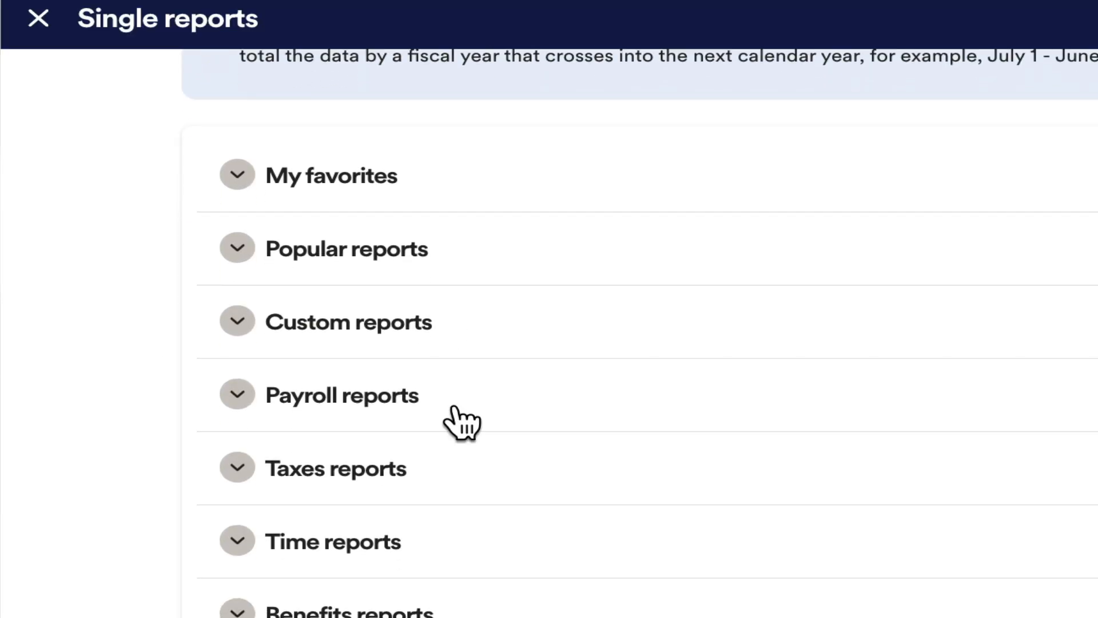
{"action": "left_click", "coordinate": [243, 480]}
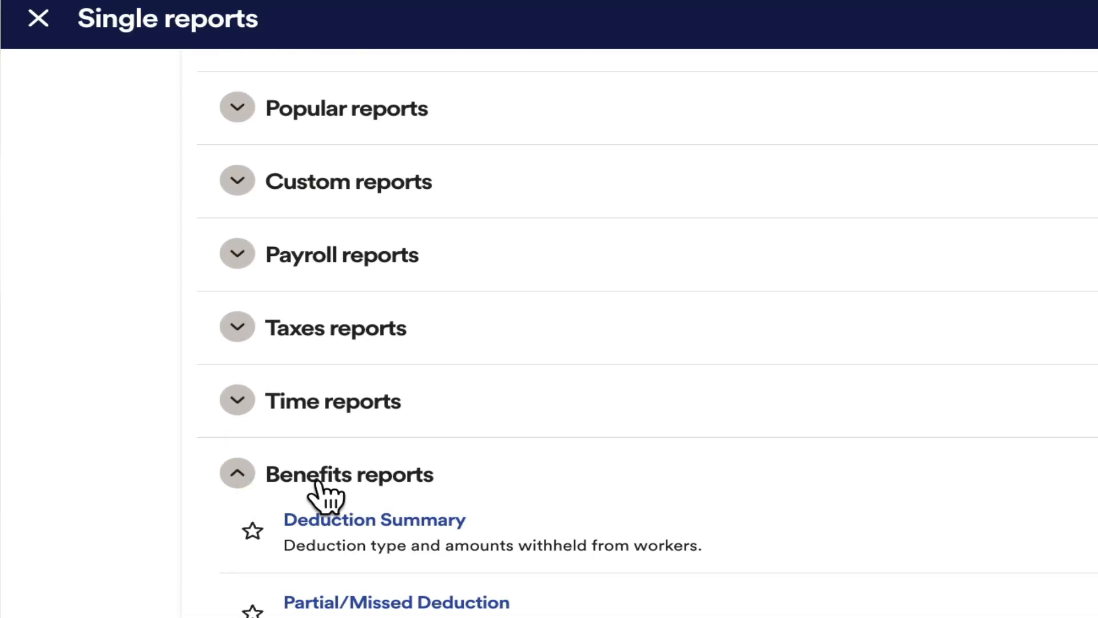
{"action": "scroll", "coordinate": [257, 518], "scroll_direction": "down", "scroll_amount": 1}
{"action": "left_click", "coordinate": [252, 510]}
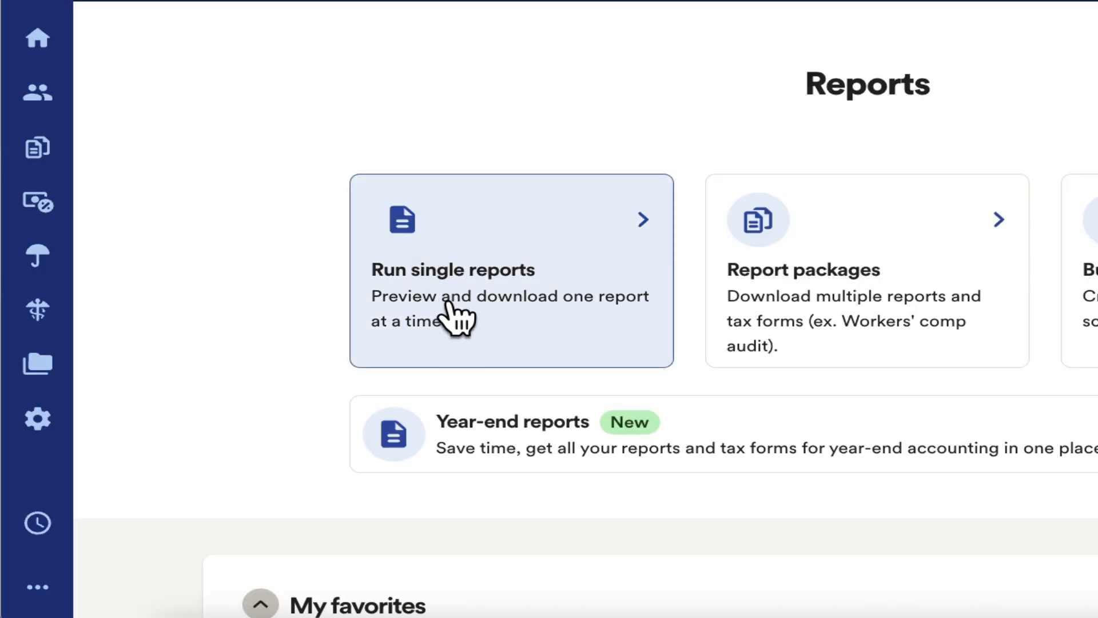
Review the reports listed under My favorites on the Reports page
{"action": "scroll", "coordinate": [449, 314], "scroll_direction": "down", "scroll_amount": 3}
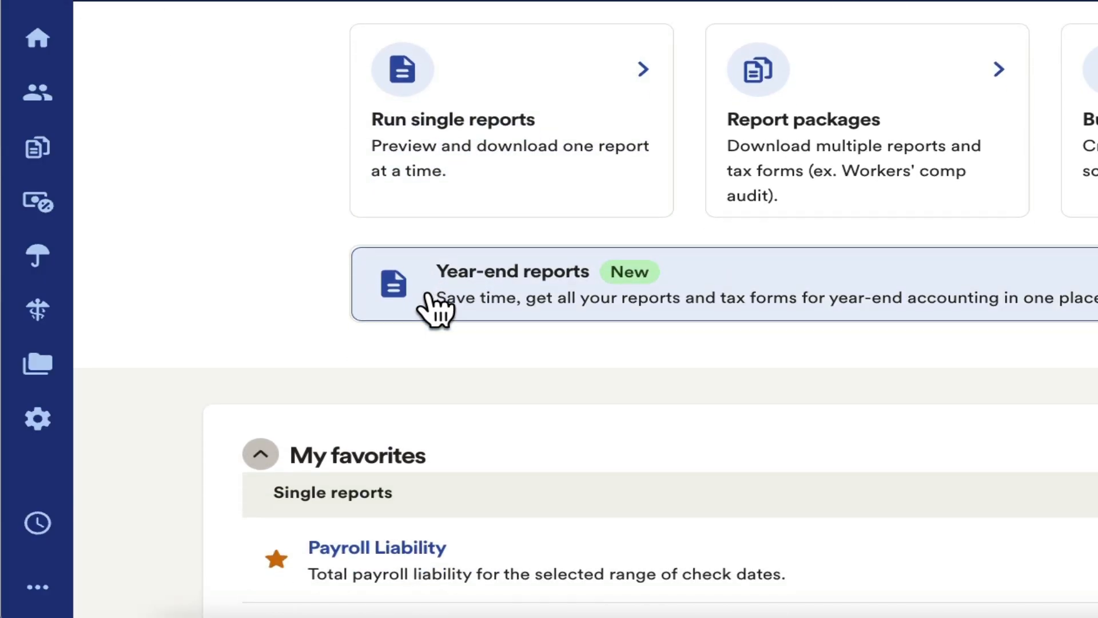
{"action": "scroll", "coordinate": [437, 312], "scroll_direction": "down", "scroll_amount": 4}
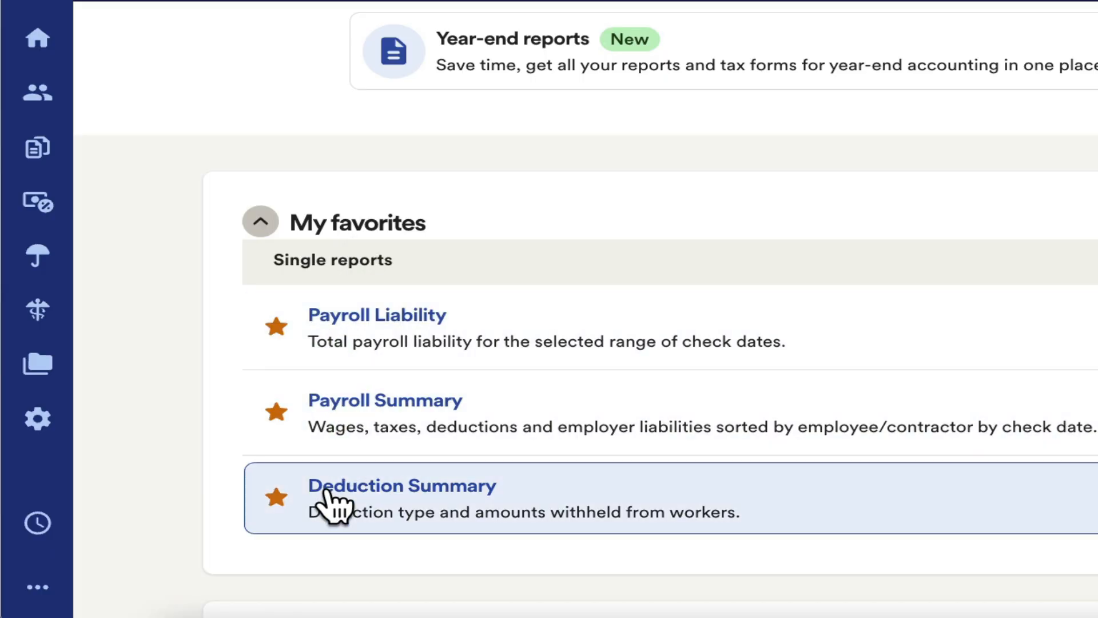
{"action": "scroll", "coordinate": [356, 269], "scroll_direction": "up", "scroll_amount": 7}
{"action": "scroll", "coordinate": [350, 336], "scroll_direction": "down", "scroll_amount": 6}
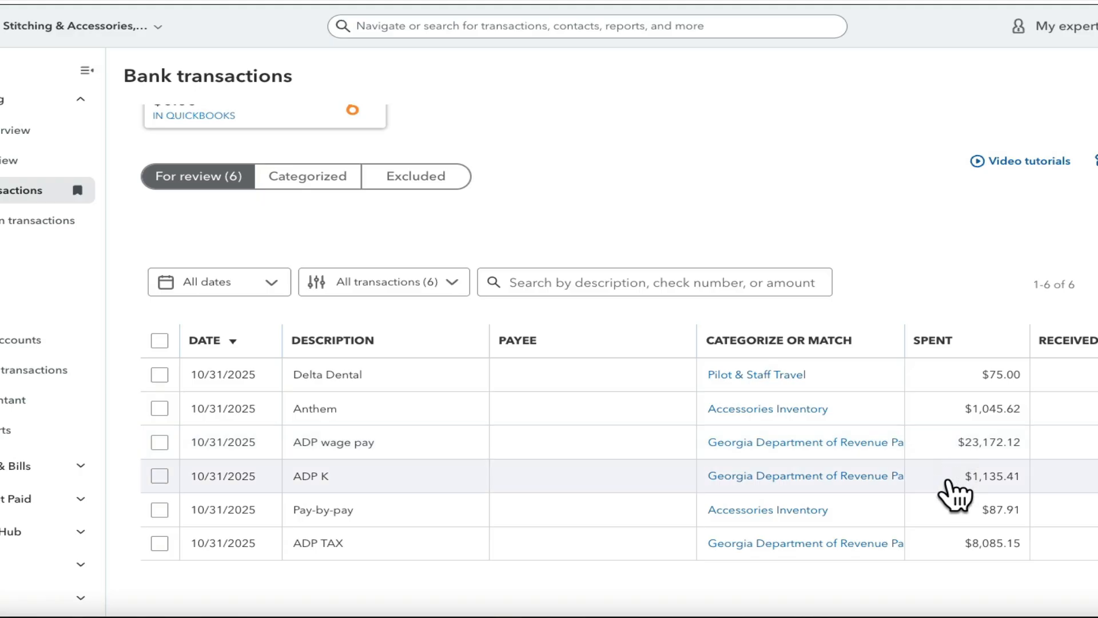
Open the Chart of accounts from the company settings
{"action": "left_click", "coordinate": [938, 547]}
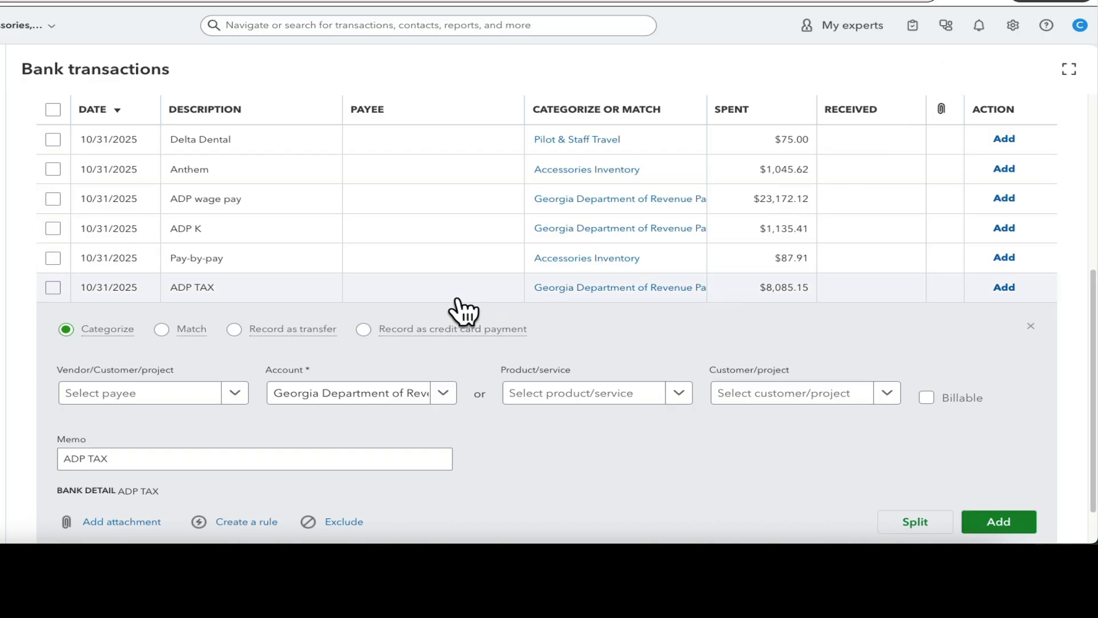
{"action": "left_click", "coordinate": [457, 298]}
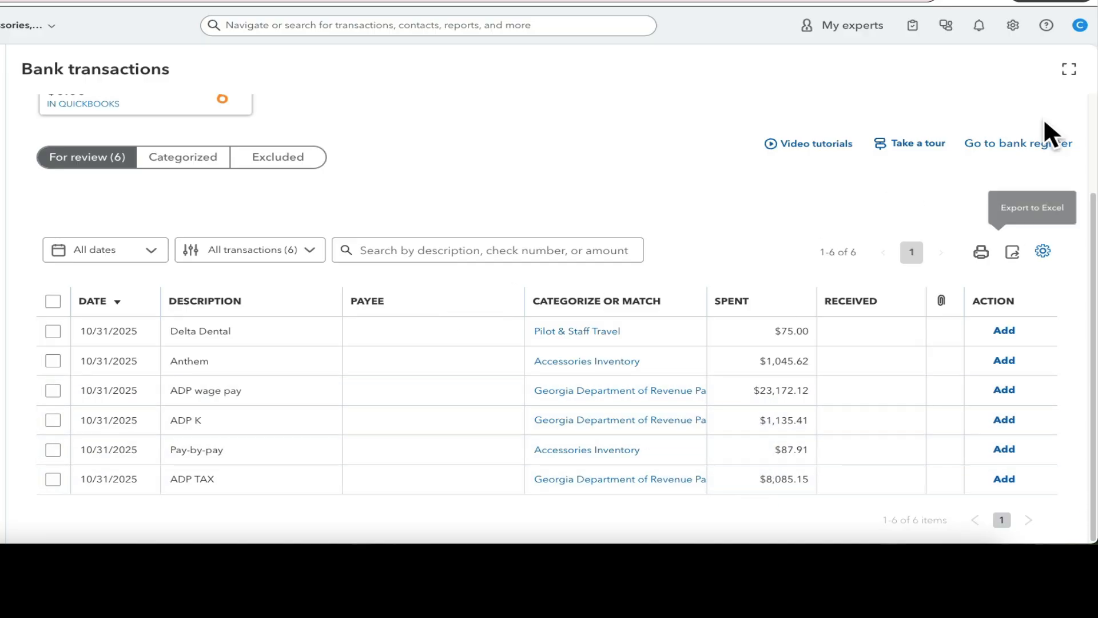
{"action": "left_click", "coordinate": [1013, 25]}
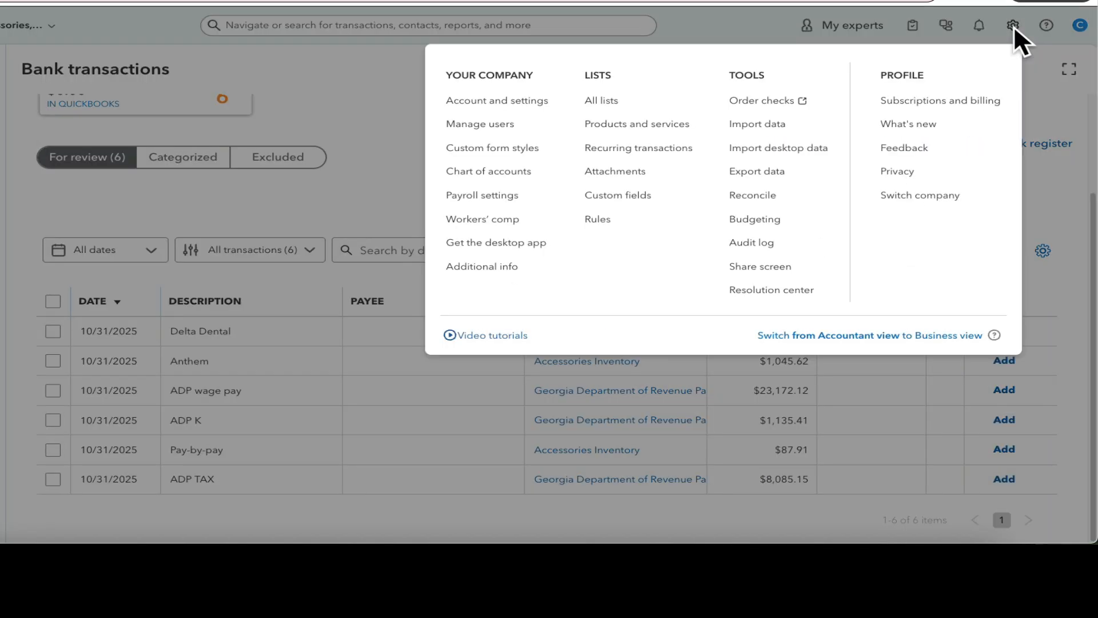
{"action": "left_click", "coordinate": [506, 171]}
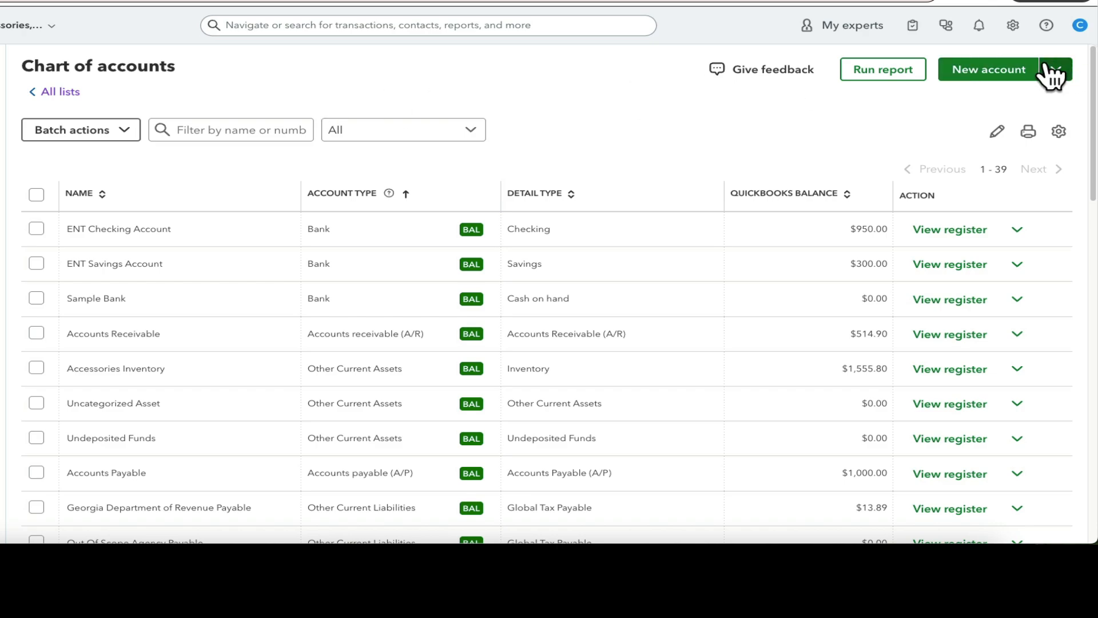
Start a new account named Third-party payroll expense with the account type Expenses
{"action": "left_click", "coordinate": [995, 71]}
{"action": "left_click", "coordinate": [830, 87]}
{"action": "type", "text": "Thir"}
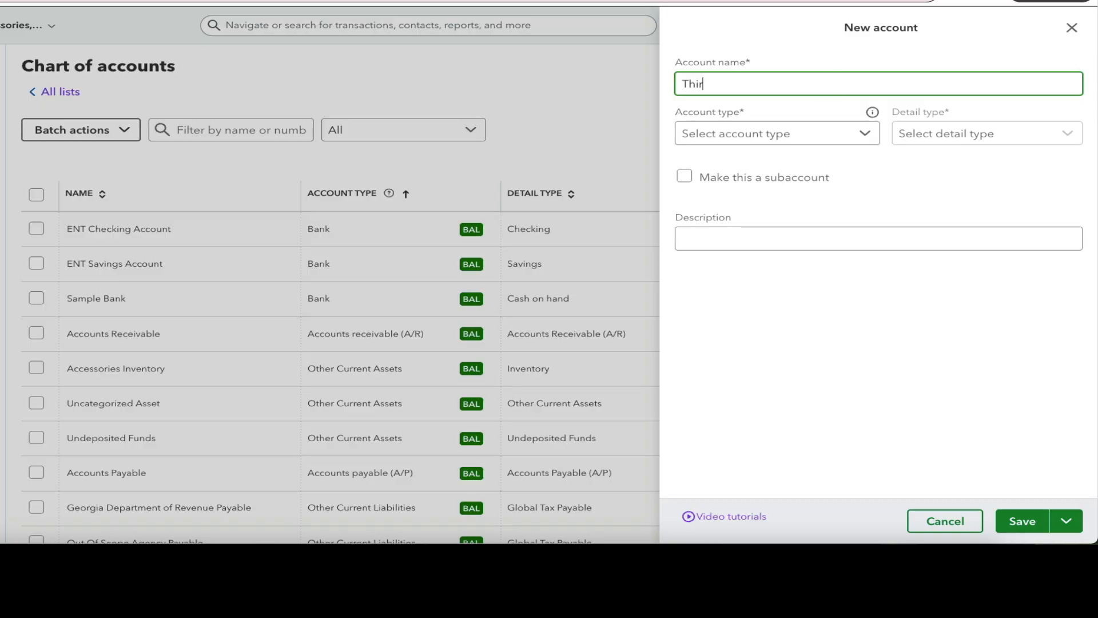
{"action": "type", "text": "d-party payroll expense"}
{"action": "left_click", "coordinate": [801, 138]}
{"action": "scroll", "coordinate": [764, 296], "scroll_direction": "down", "scroll_amount": 1}
{"action": "scroll", "coordinate": [762, 286], "scroll_direction": "down", "scroll_amount": 2}
{"action": "left_click", "coordinate": [761, 279]}
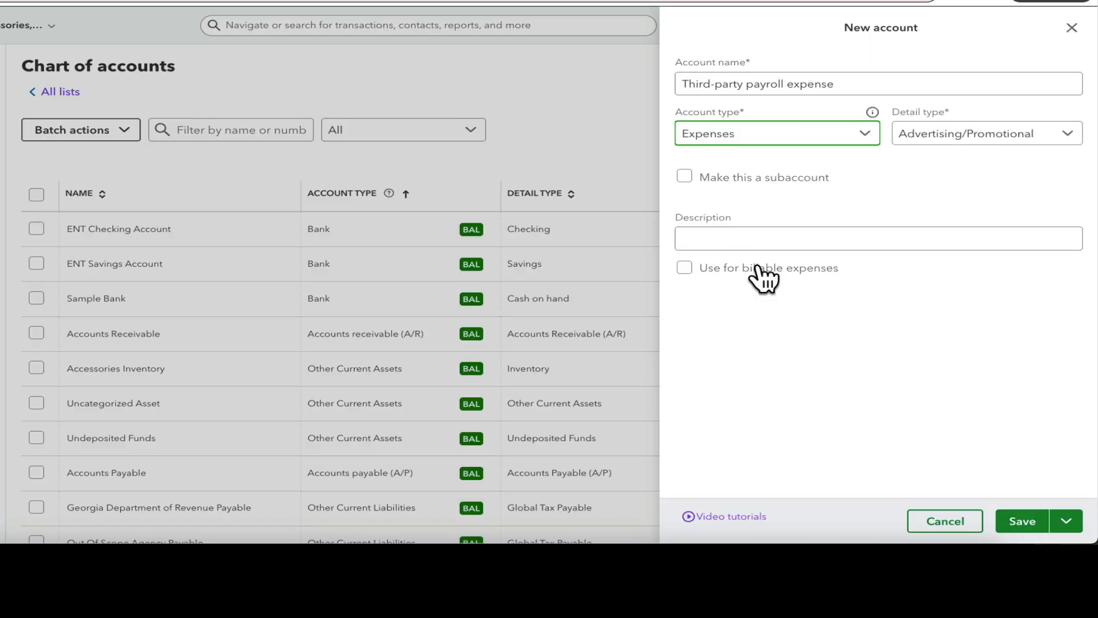
Make the new account a subaccount of PAYROLL EXPENSES and save it
{"action": "left_click", "coordinate": [685, 177]}
{"action": "left_click", "coordinate": [741, 229]}
{"action": "left_click", "coordinate": [754, 303]}
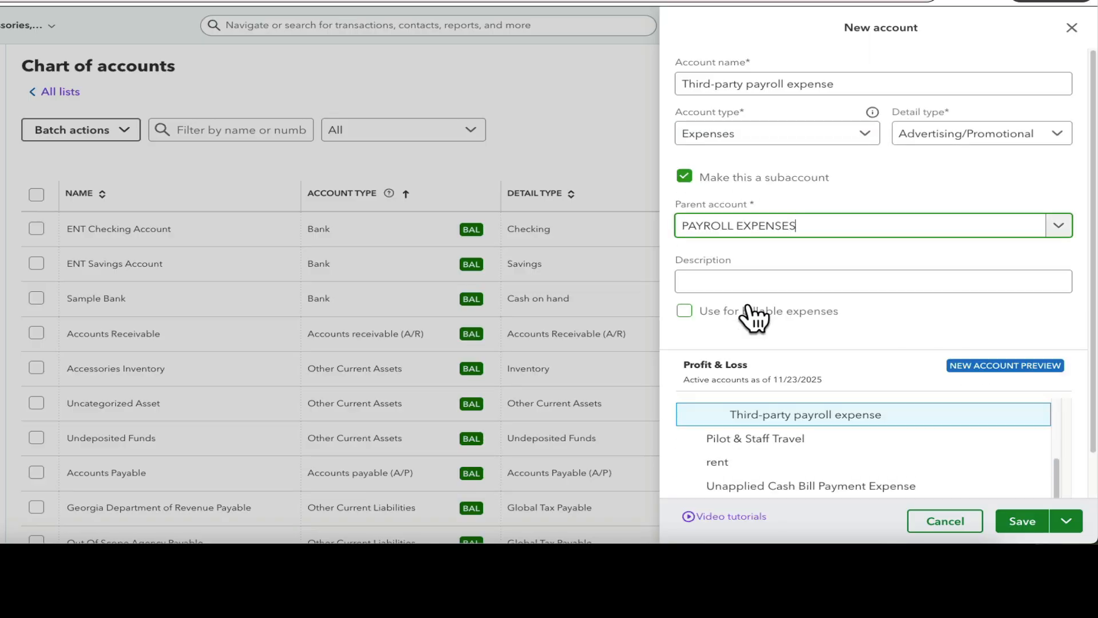
{"action": "left_click", "coordinate": [1030, 519]}
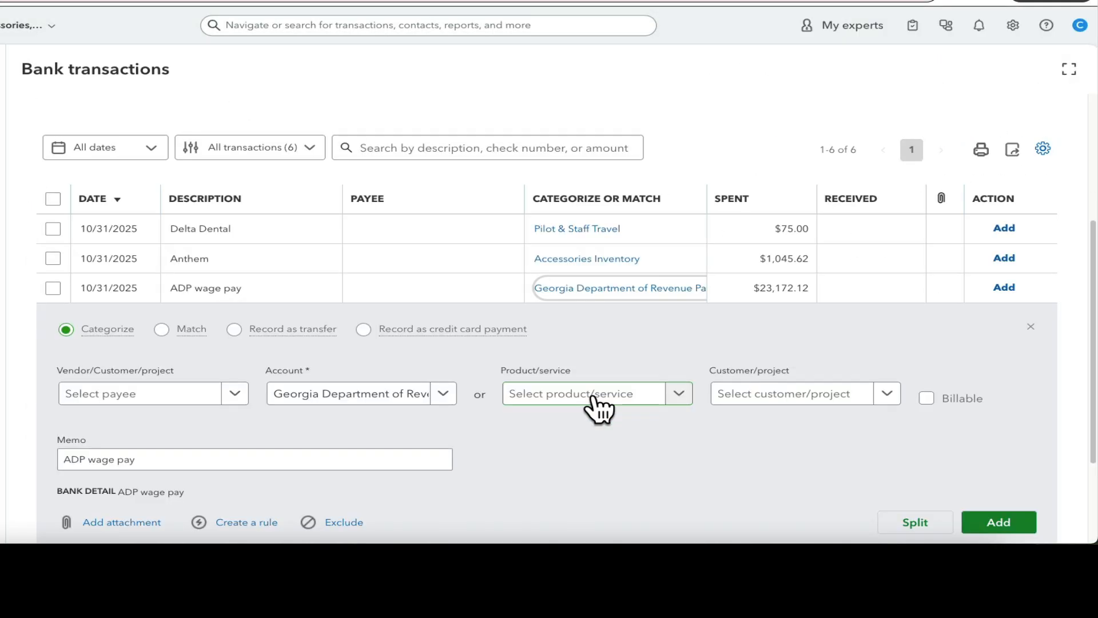
Set the ADP wage pay bank transaction's account to Third-party payroll expense
{"action": "left_click", "coordinate": [394, 397]}
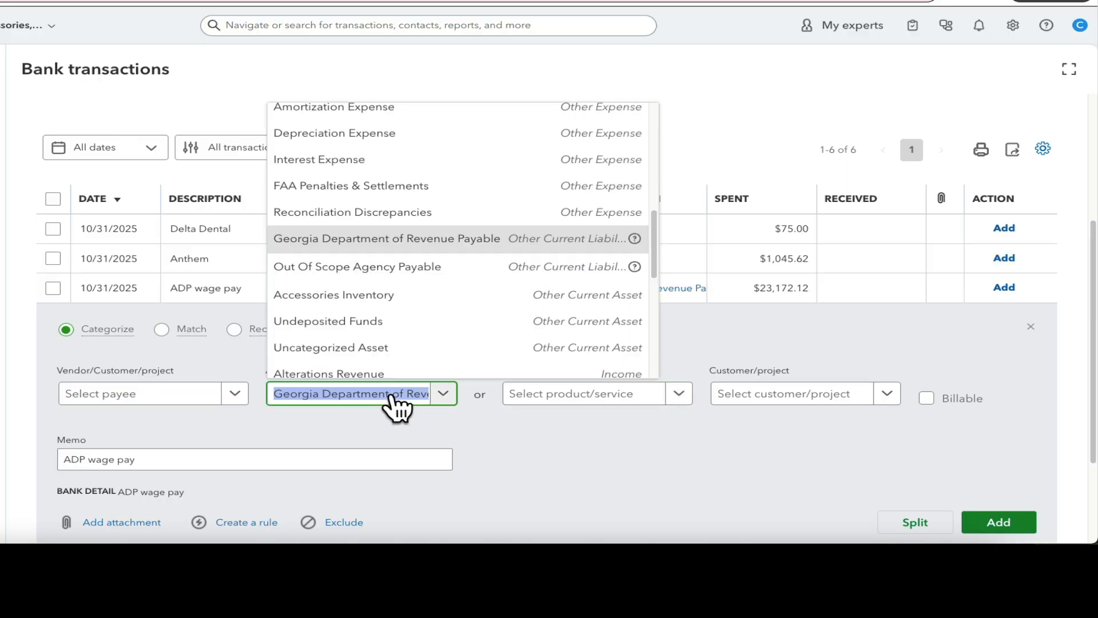
{"action": "type", "text": "thir"}
{"action": "left_click", "coordinate": [377, 364]}
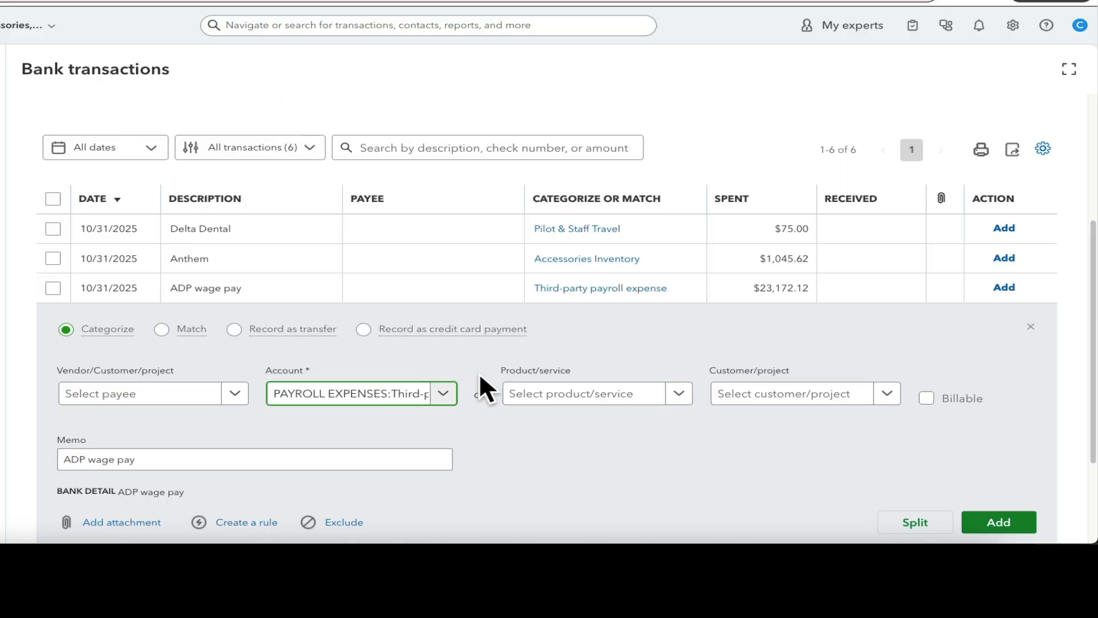
{"action": "left_click", "coordinate": [990, 530]}
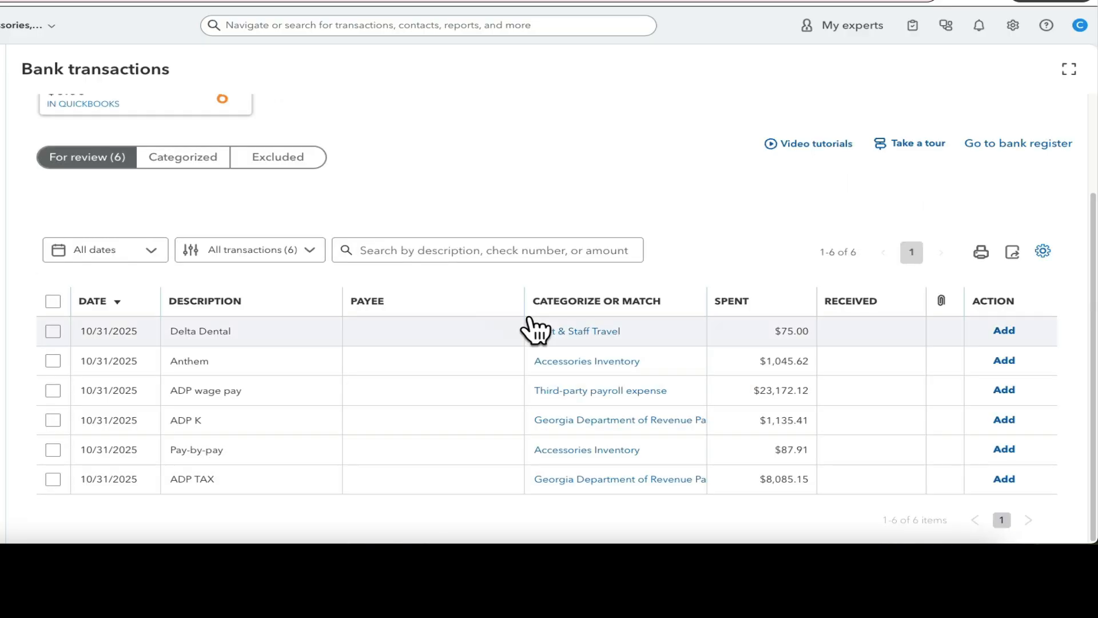
Set the ADP K transaction's account to Third-party payroll expense
{"action": "left_click", "coordinate": [595, 426]}
{"action": "left_click", "coordinate": [444, 393]}
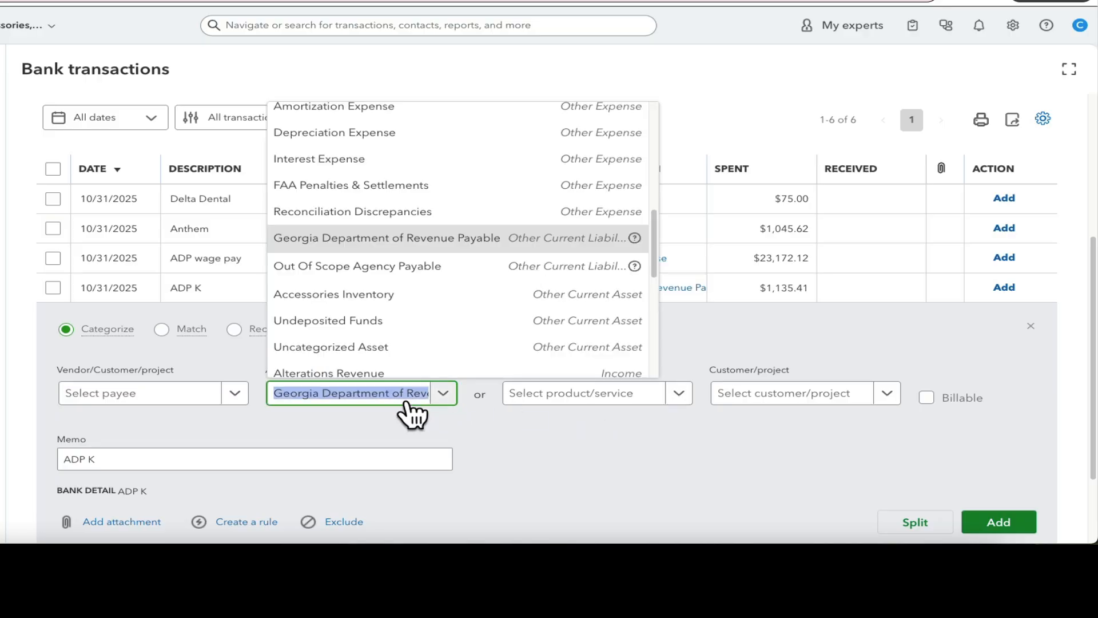
{"action": "type", "text": "third"}
{"action": "left_click", "coordinate": [402, 368]}
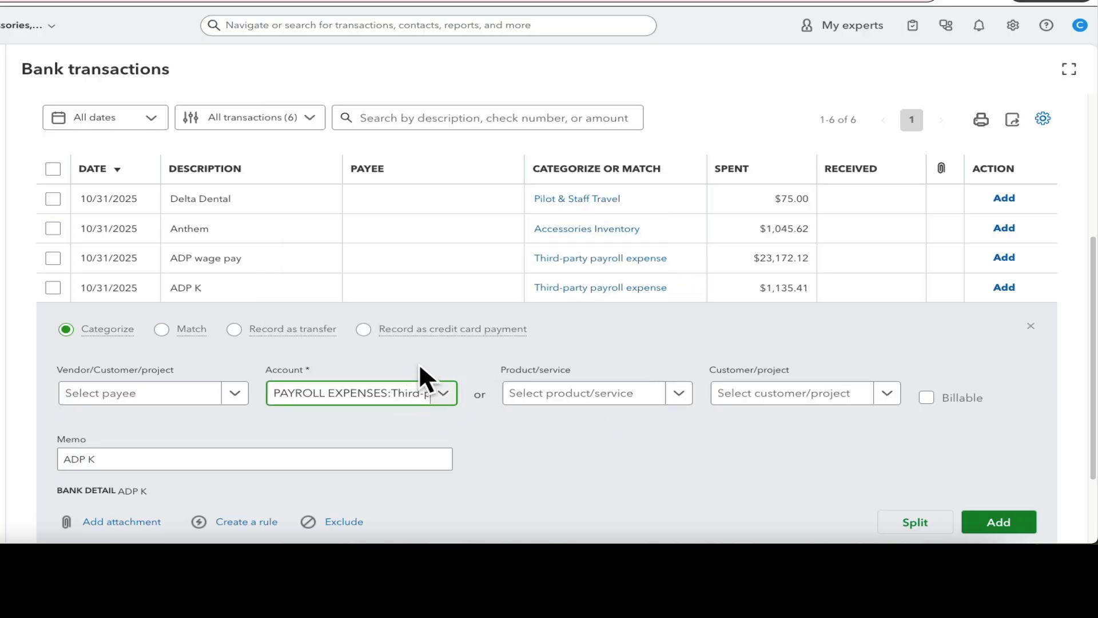
{"action": "left_click", "coordinate": [439, 293]}
Set the Pay-by-pay transaction's account to Third-party payroll expense
{"action": "left_click", "coordinate": [583, 452]}
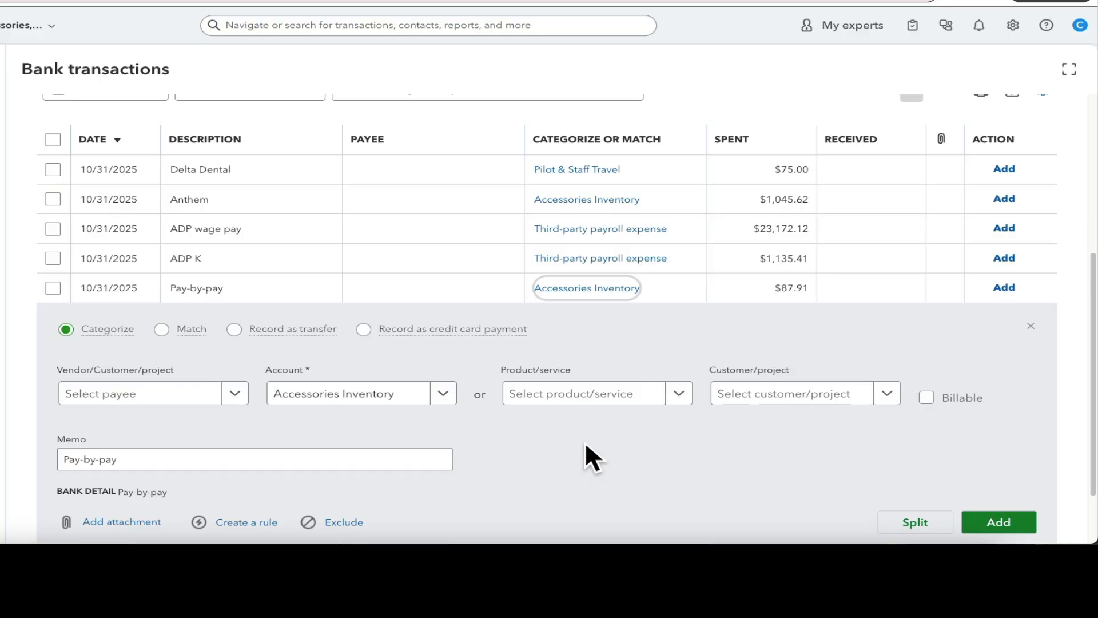
{"action": "left_click", "coordinate": [381, 394]}
{"action": "type", "text": "third"}
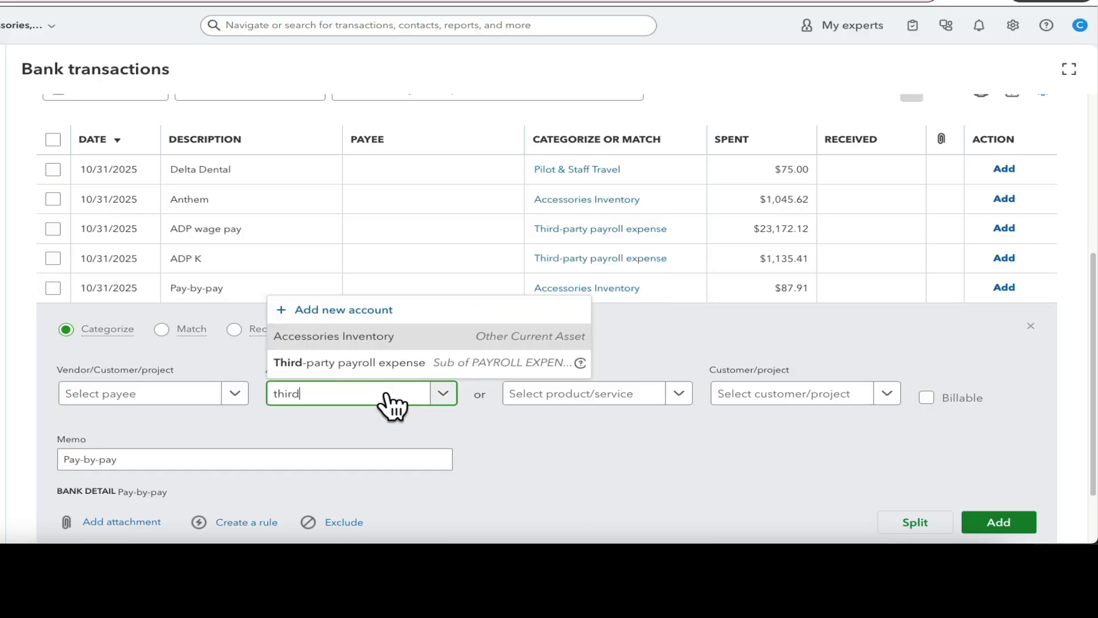
{"action": "left_click", "coordinate": [380, 363]}
{"action": "left_click", "coordinate": [369, 291]}
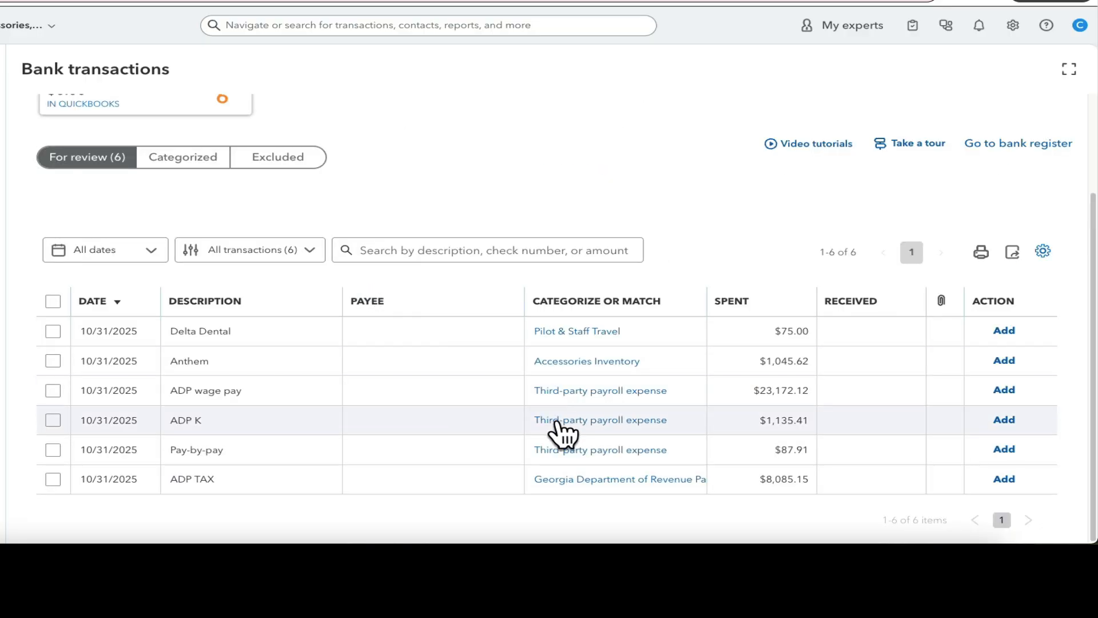
Set the ADP TAX transaction's account to Third-party payroll expense
{"action": "left_click", "coordinate": [578, 478]}
{"action": "left_click", "coordinate": [365, 393]}
{"action": "type", "text": "third"}
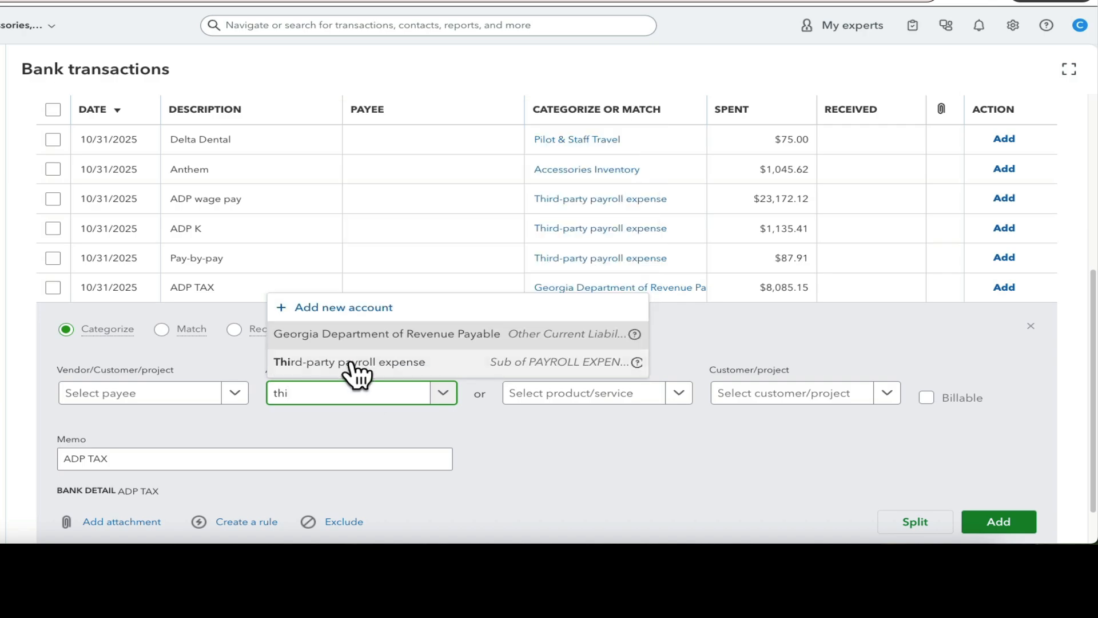
{"action": "left_click", "coordinate": [355, 369]}
Add the ADP wage pay, ADP K, Pay-by-pay and ADP TAX transactions to the books
{"action": "left_click", "coordinate": [1008, 390]}
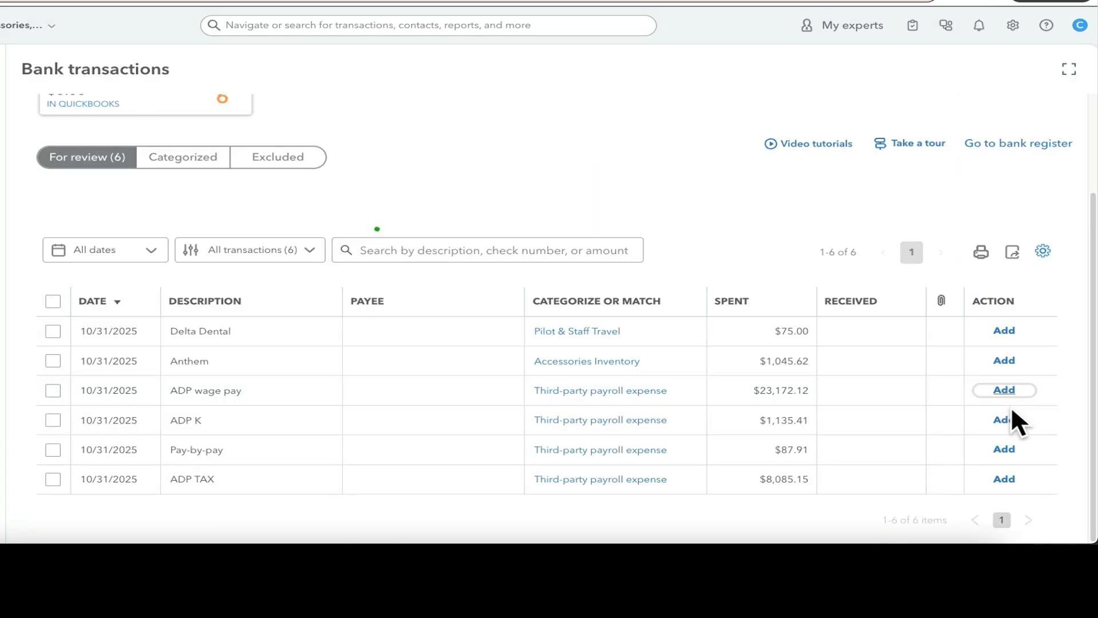
{"action": "left_click", "coordinate": [1007, 424]}
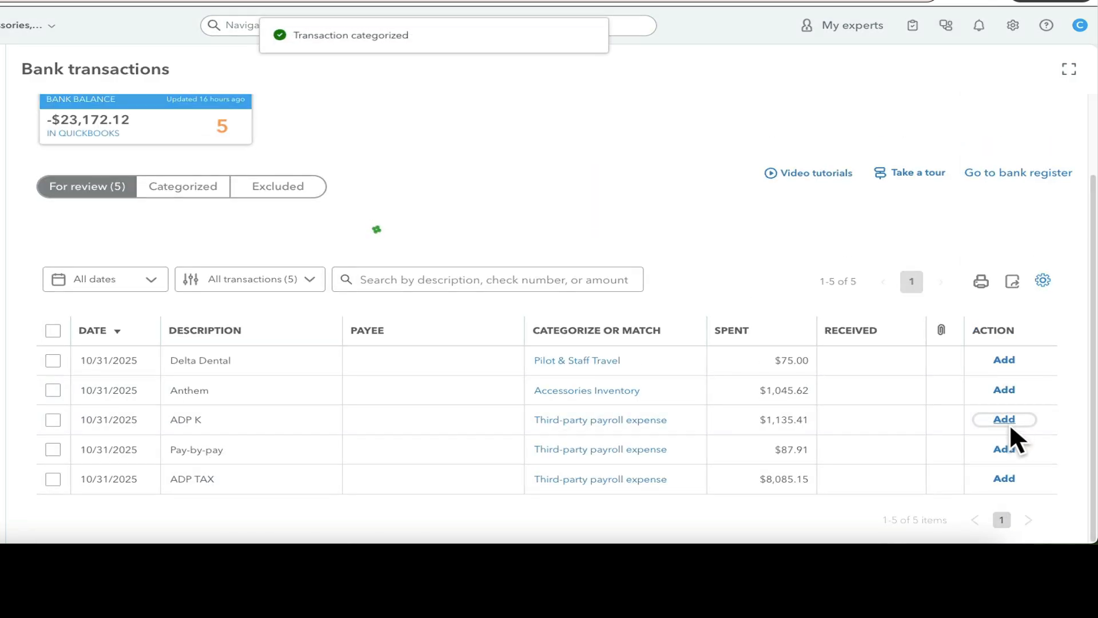
{"action": "left_click", "coordinate": [1005, 449]}
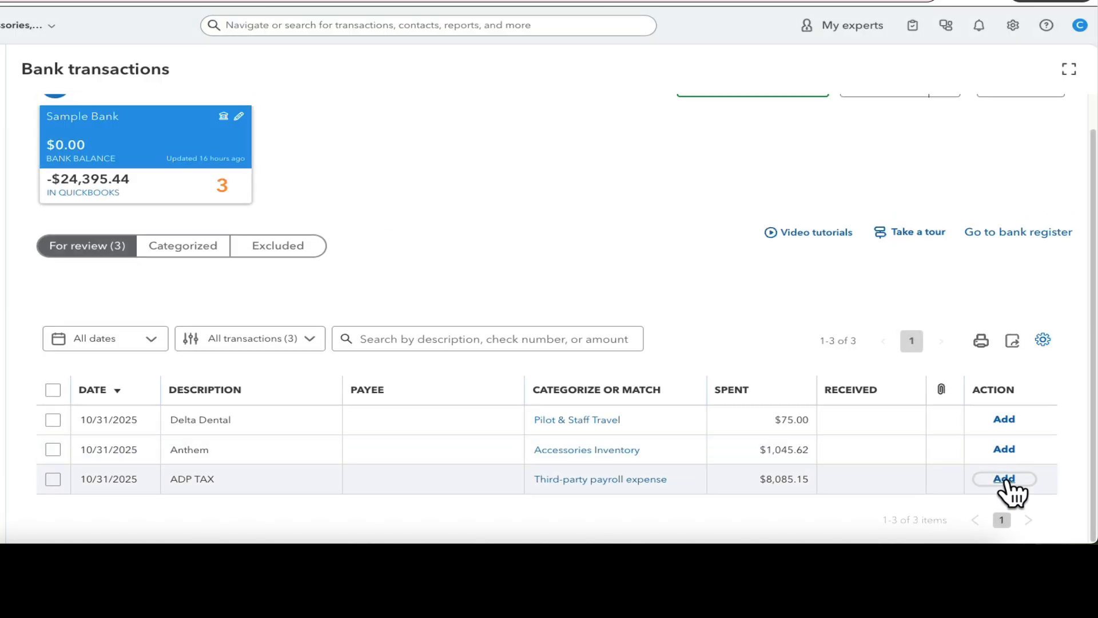
{"action": "left_click", "coordinate": [1007, 479]}
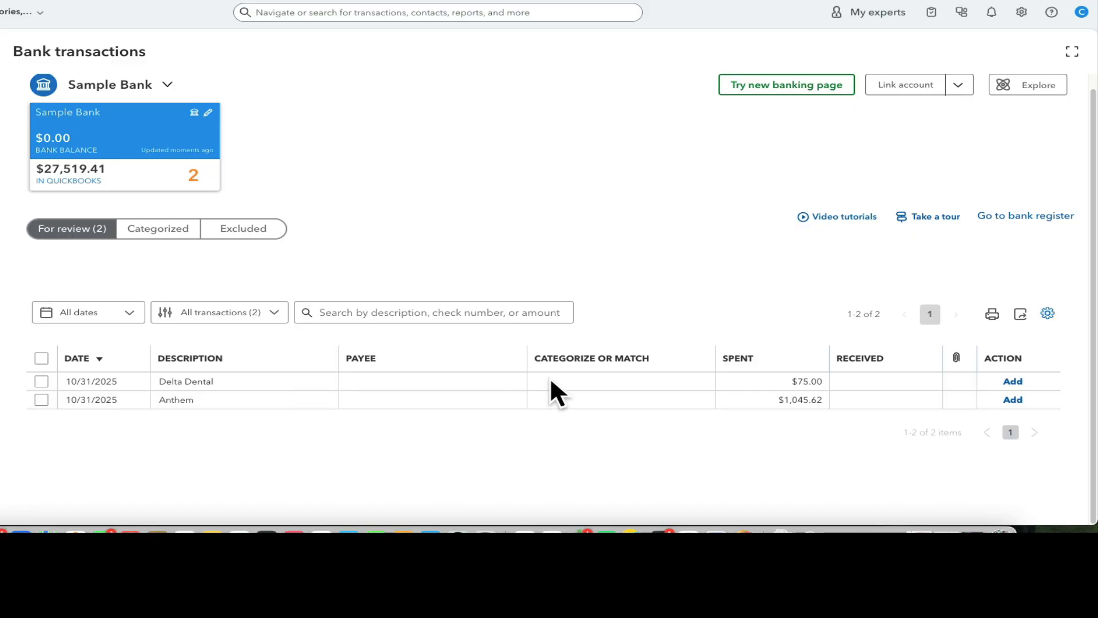
Categorize the Delta Dental transaction to the Health Insurance payroll subaccount and add it
{"action": "left_click", "coordinate": [564, 384]}
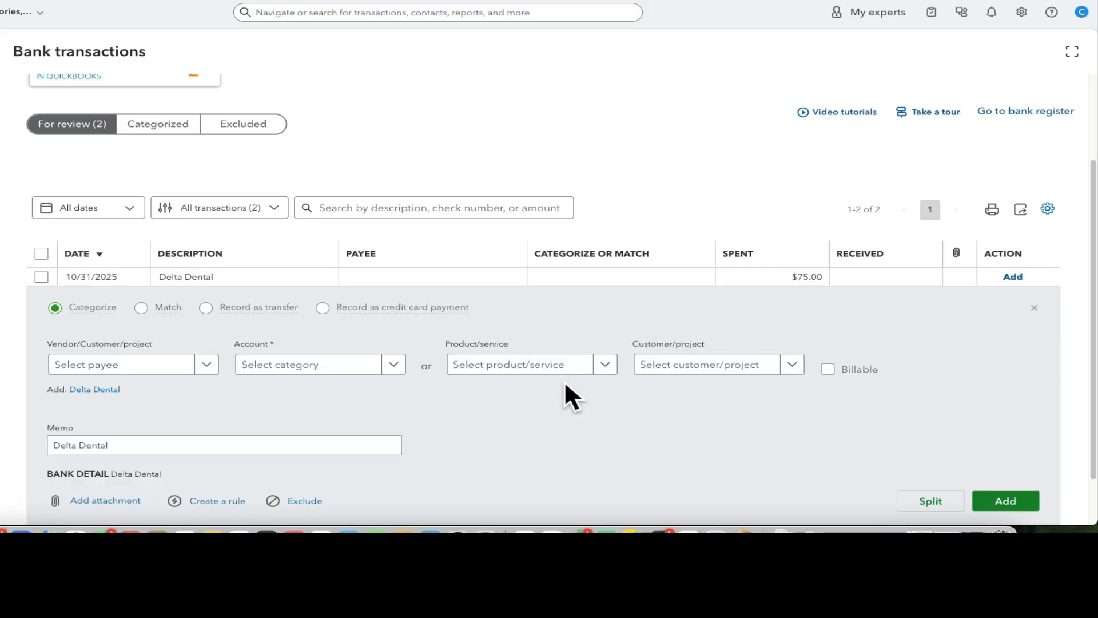
{"action": "left_click", "coordinate": [298, 369]}
{"action": "type", "text": "heal"}
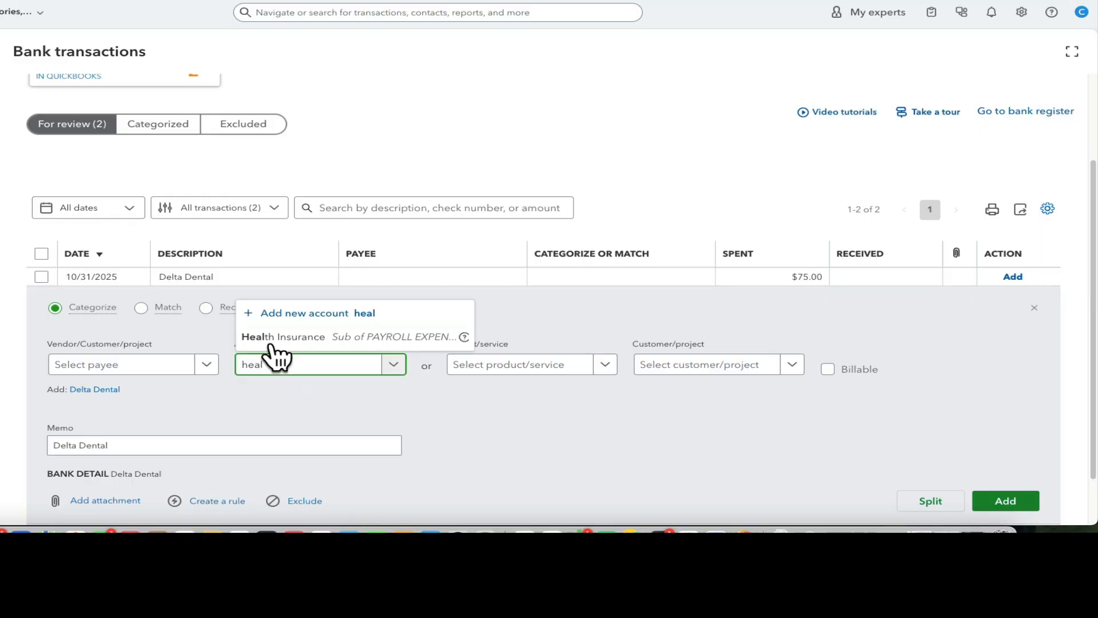
{"action": "left_click", "coordinate": [276, 337]}
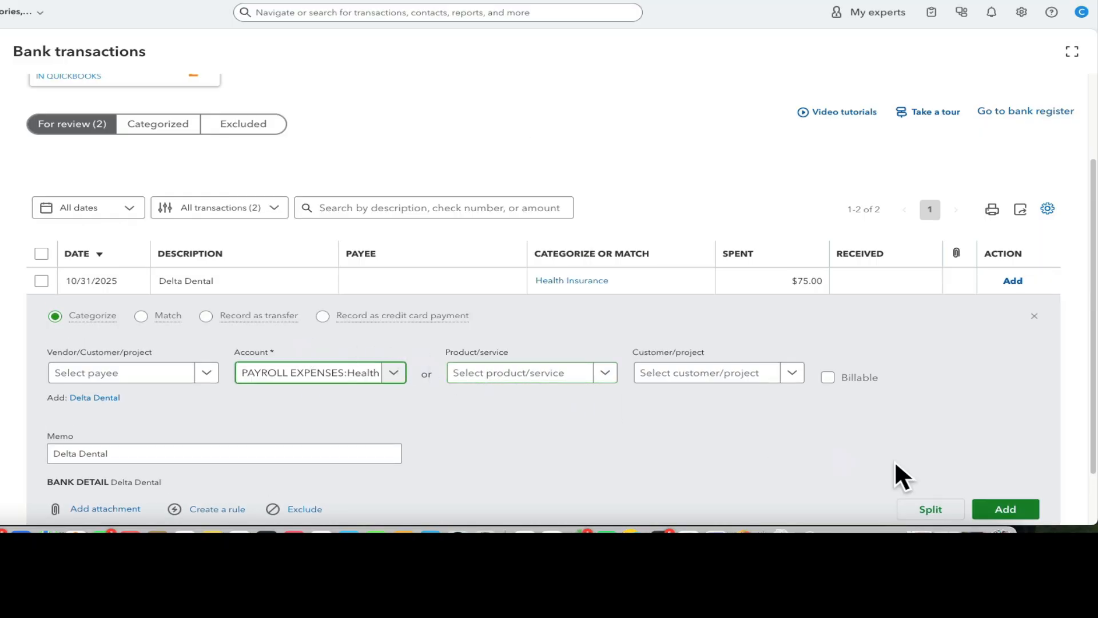
{"action": "left_click", "coordinate": [1005, 509]}
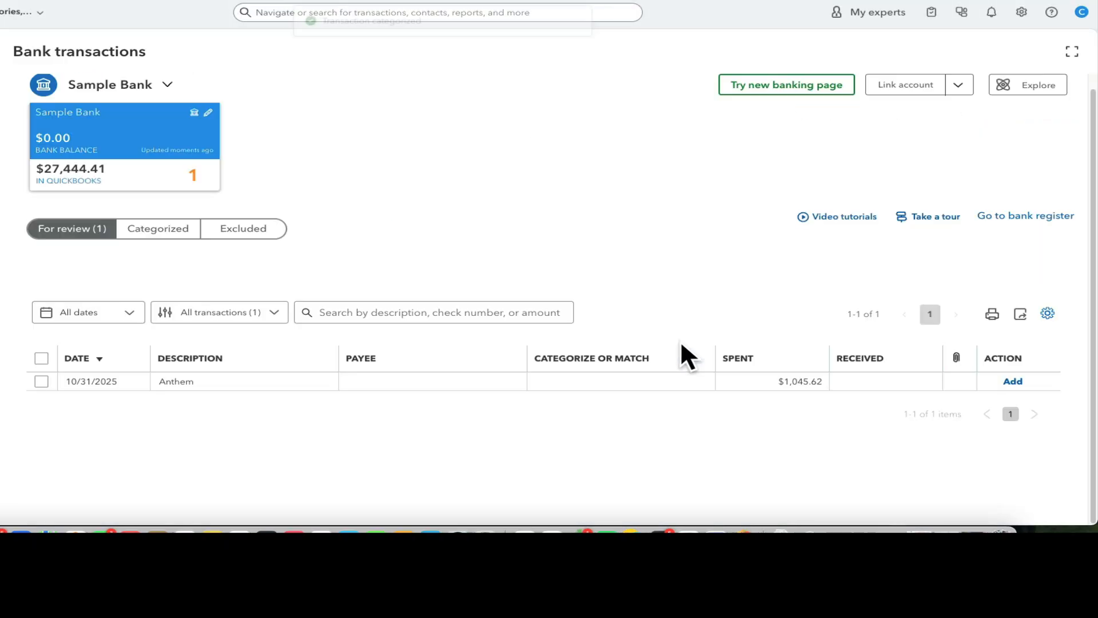
Categorize the Anthem transaction to the Health Insurance payroll subaccount and add it
{"action": "left_click", "coordinate": [598, 382]}
{"action": "left_click", "coordinate": [355, 395]}
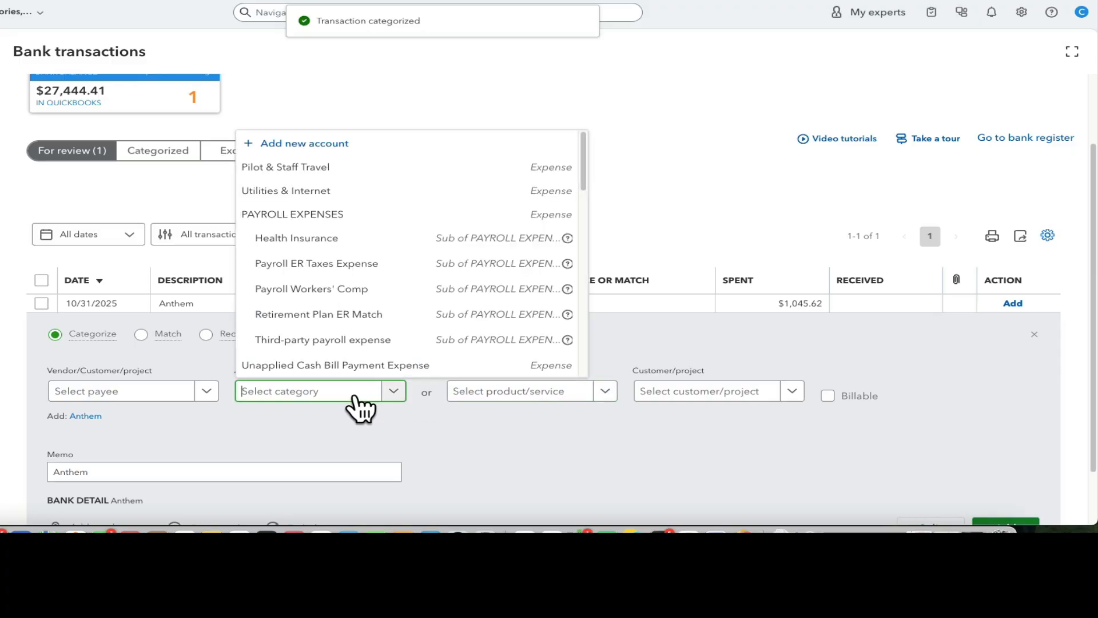
{"action": "type", "text": "heal"}
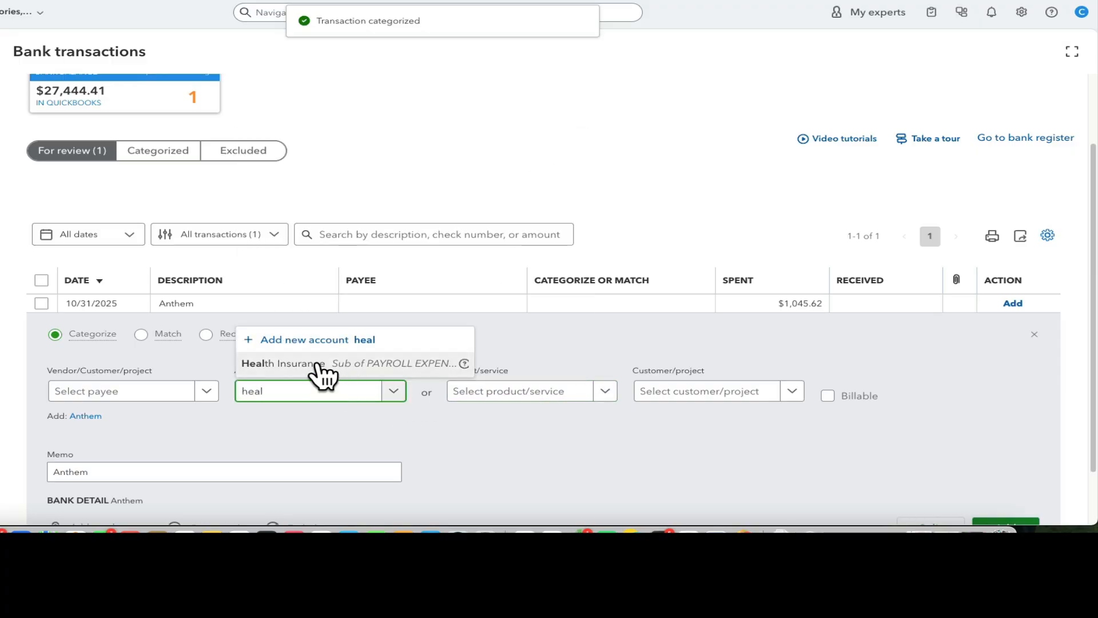
{"action": "left_click", "coordinate": [319, 366]}
{"action": "left_click", "coordinate": [1011, 308]}
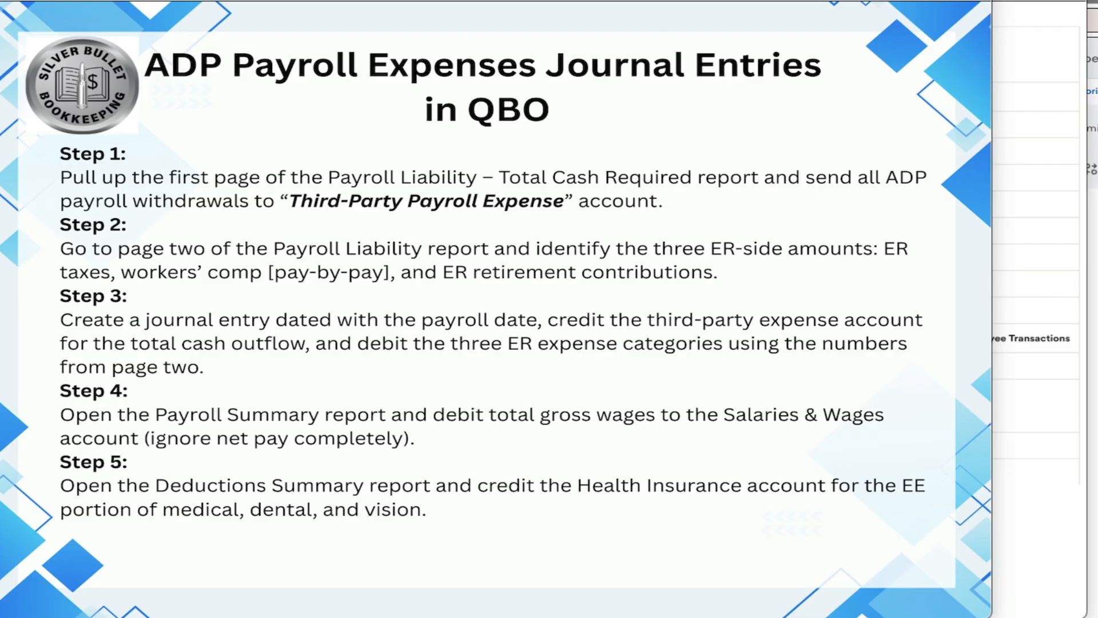
{"action": "left_click", "coordinate": [1042, 1]}
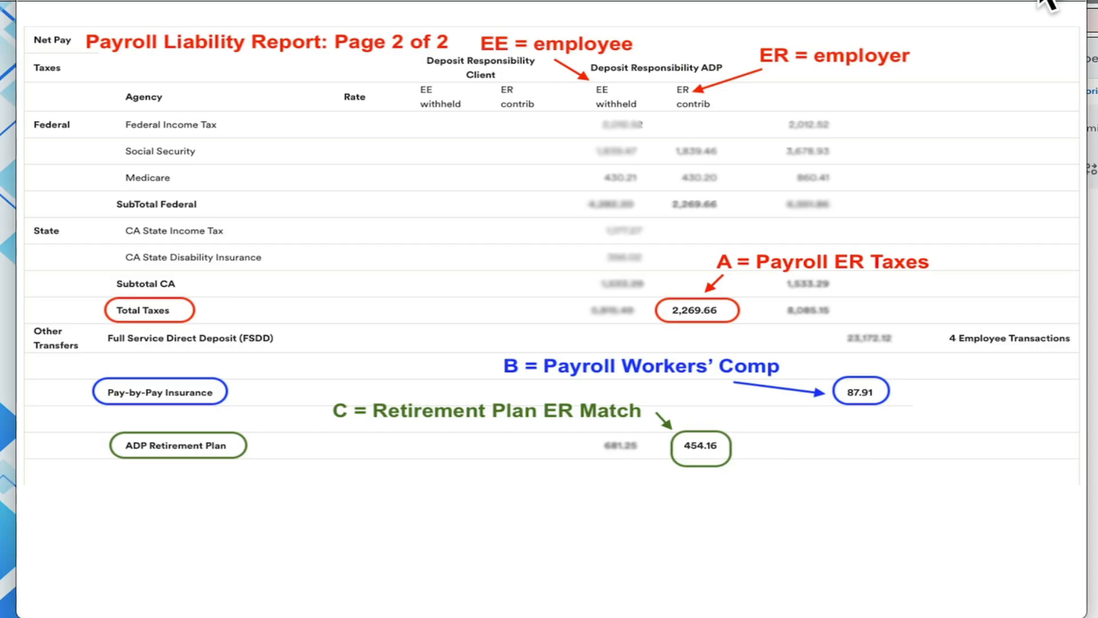
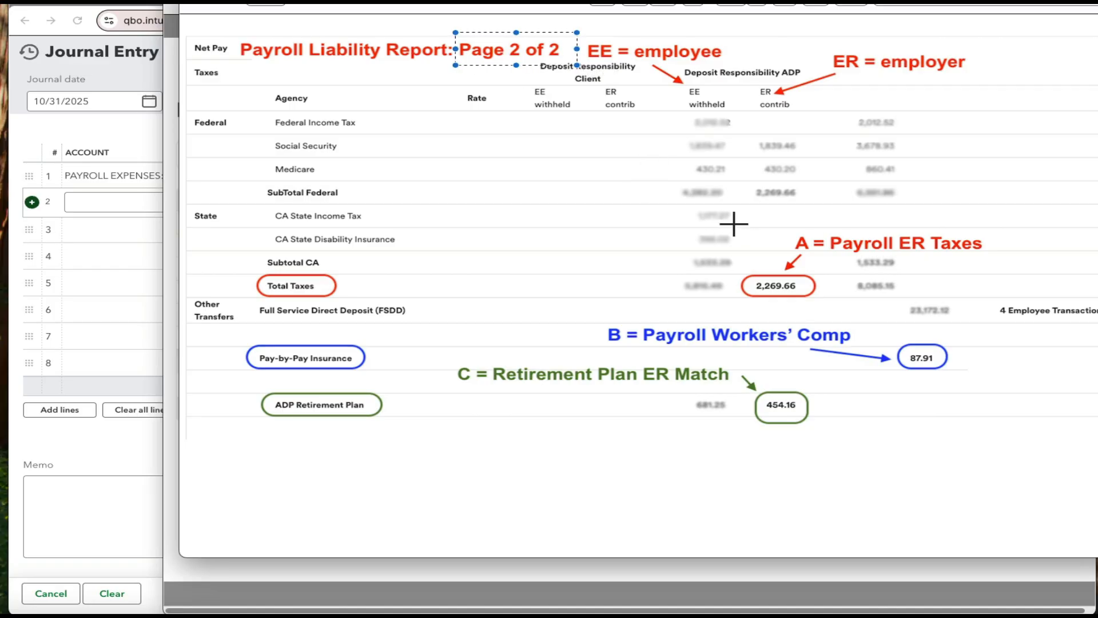
Add journal line 2 debiting Payroll ER Taxes Expense $2,269.66 with the description "to record ER payroll taxes"
{"action": "left_click_drag", "start_coordinate": [736, 223], "coordinate": [977, 279]}
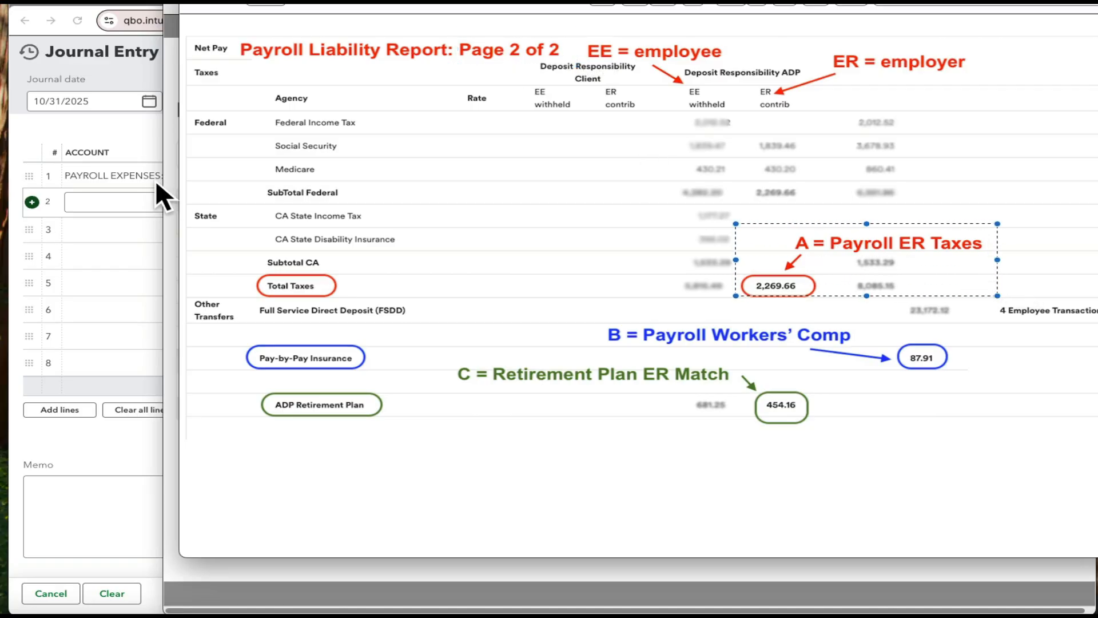
{"action": "left_click", "coordinate": [91, 203]}
{"action": "left_click", "coordinate": [91, 206]}
{"action": "type", "text": "e"}
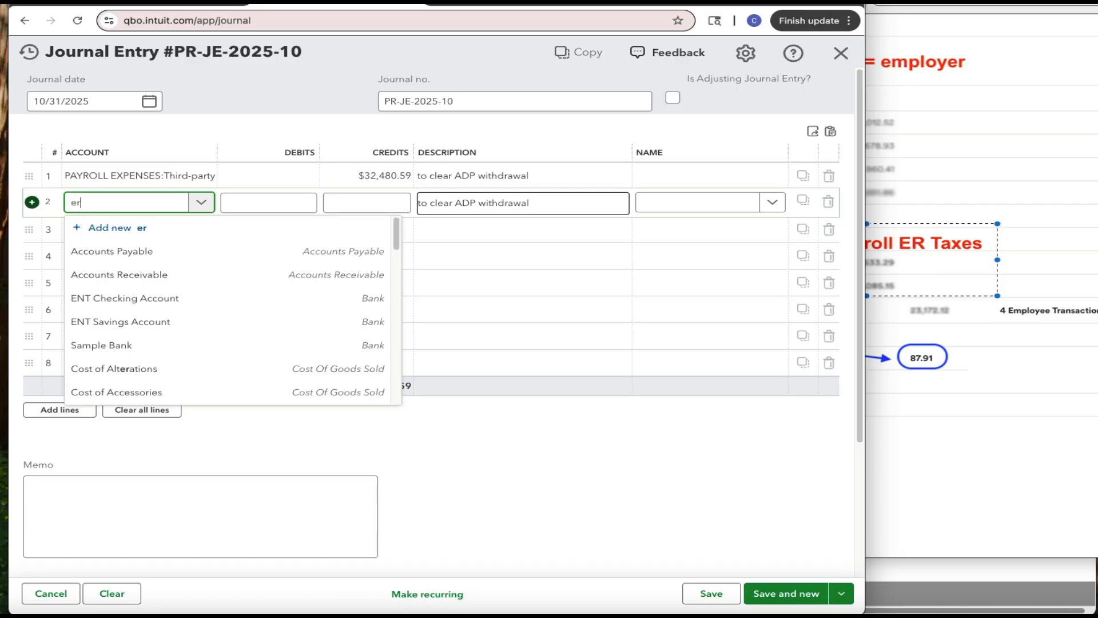
{"action": "type", "text": "r"}
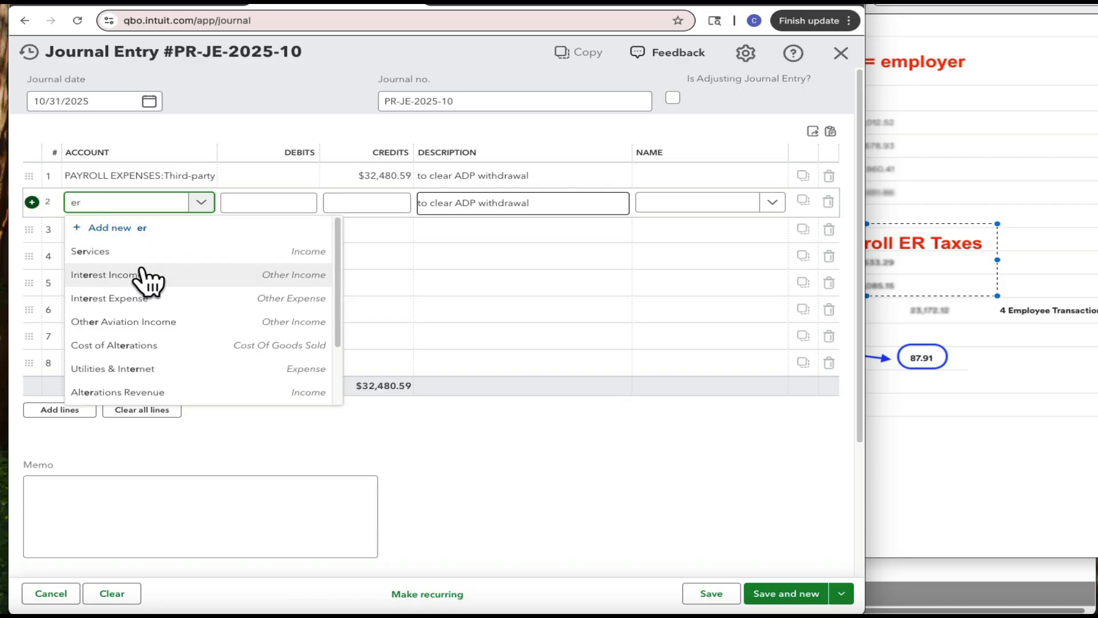
{"action": "type", "text": " tax"}
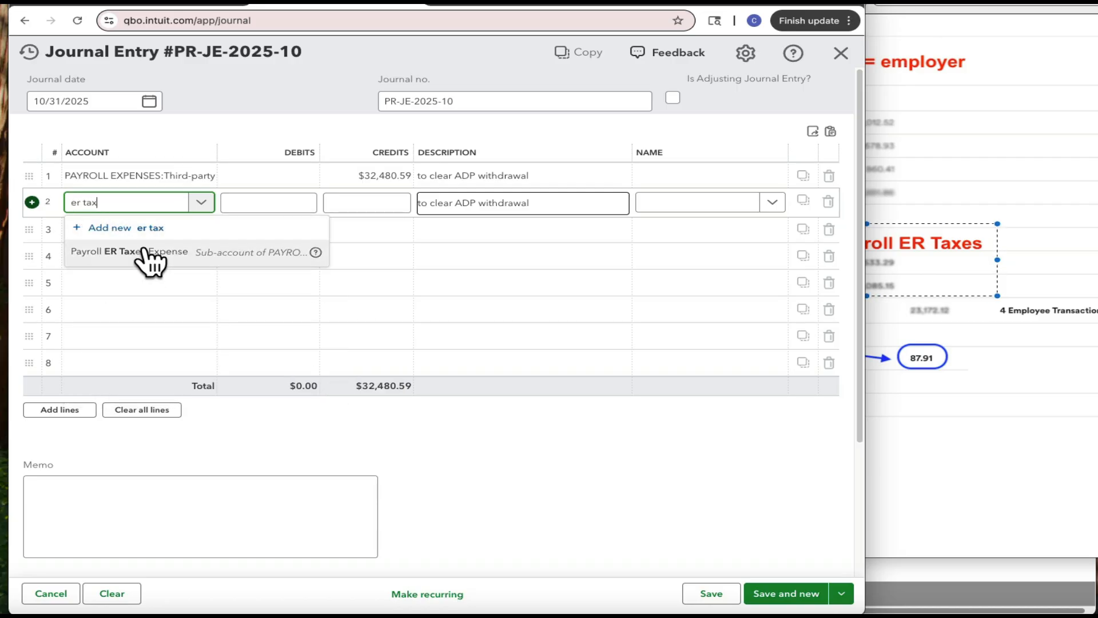
{"action": "left_click", "coordinate": [150, 254]}
{"action": "left_click", "coordinate": [291, 203]}
{"action": "triple_click", "coordinate": [292, 204]}
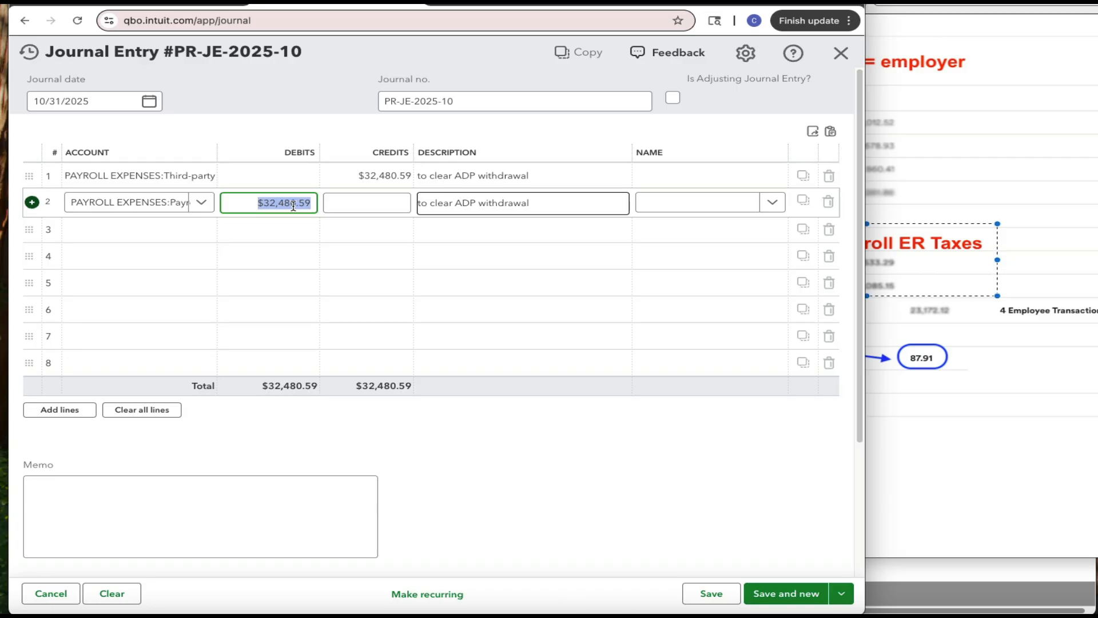
{"action": "type", "text": "2269.66"}
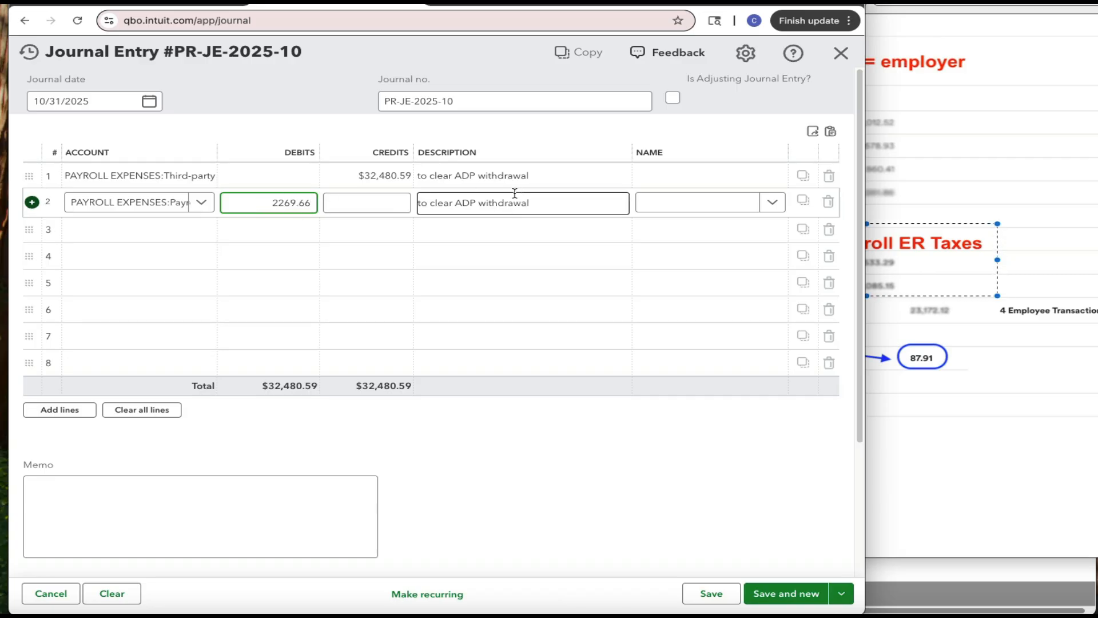
{"action": "left_click", "coordinate": [515, 194]}
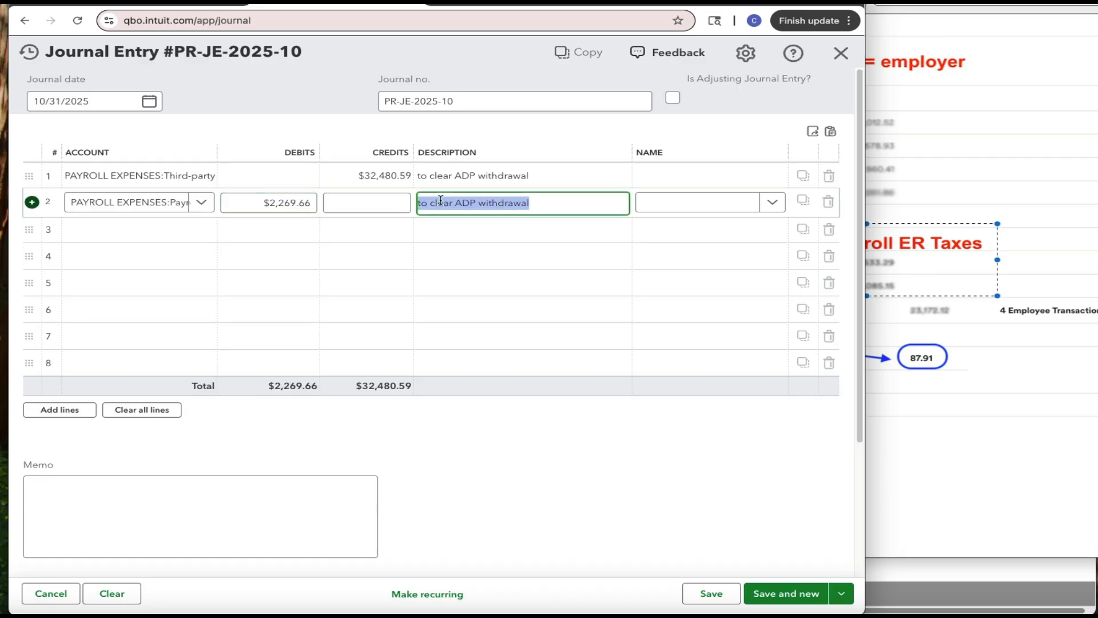
{"action": "type", "text": "to record ER payroll taxes"}
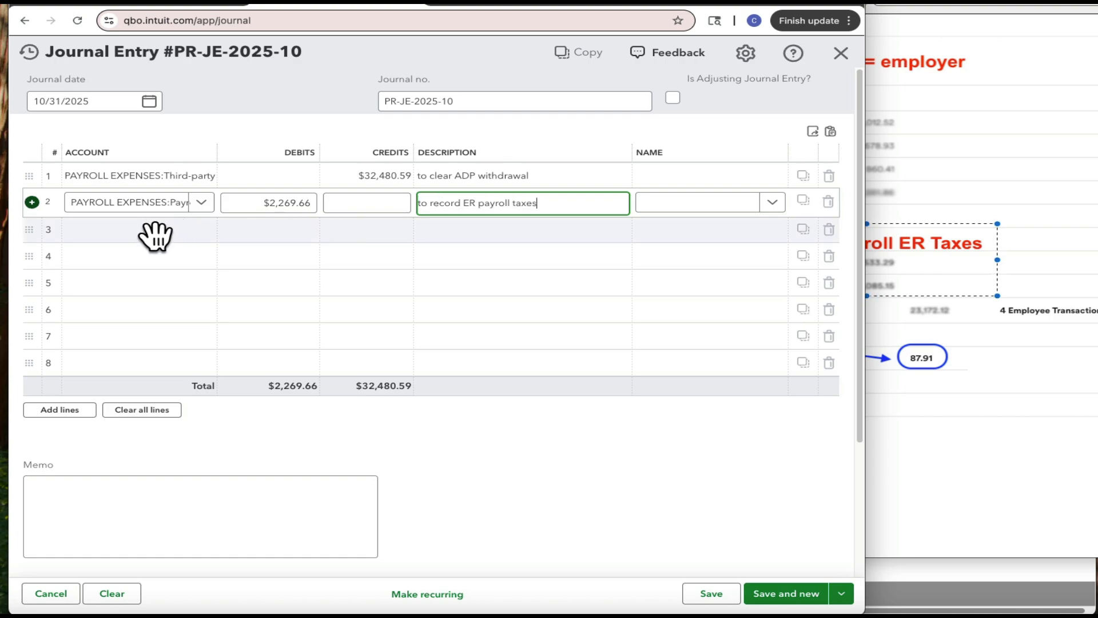
Add line 3 debiting Payroll Workers' Comp $87.91 with the description "to record workers comp"
{"action": "left_click", "coordinate": [891, 176]}
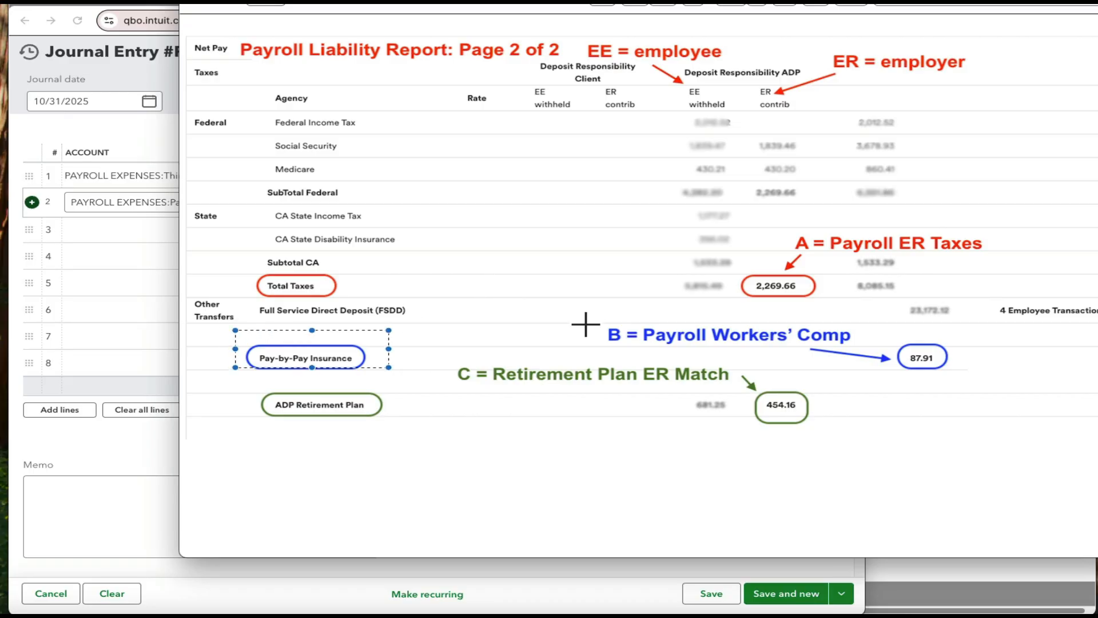
{"action": "left_click_drag", "start_coordinate": [593, 320], "coordinate": [968, 368]}
{"action": "left_click", "coordinate": [86, 290]}
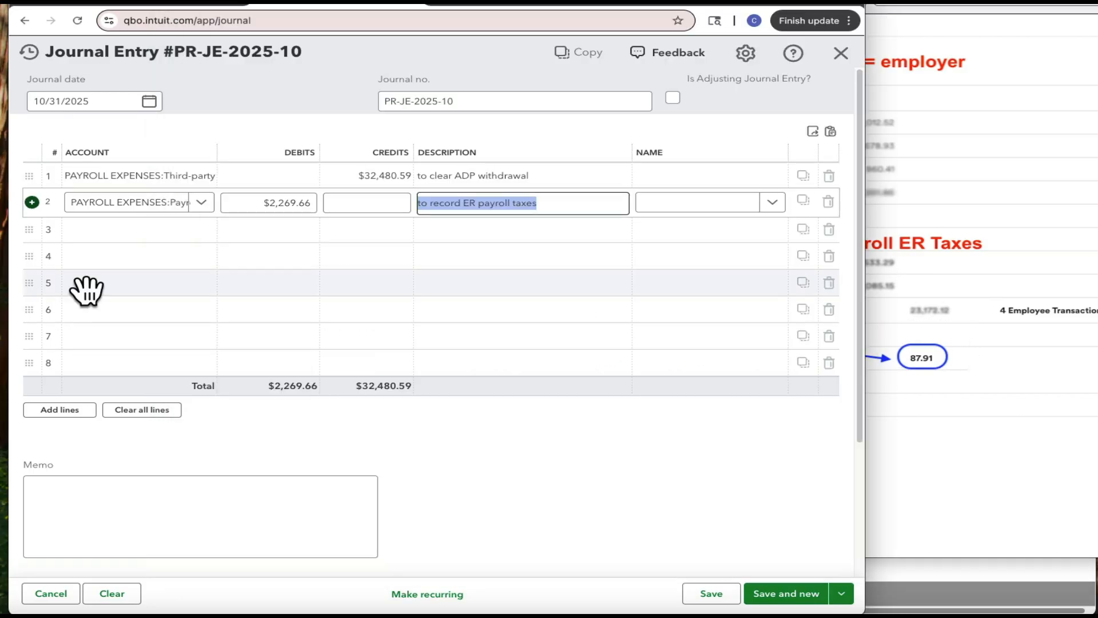
{"action": "left_click", "coordinate": [86, 230]}
{"action": "type", "text": "work"}
{"action": "left_click", "coordinate": [153, 274]}
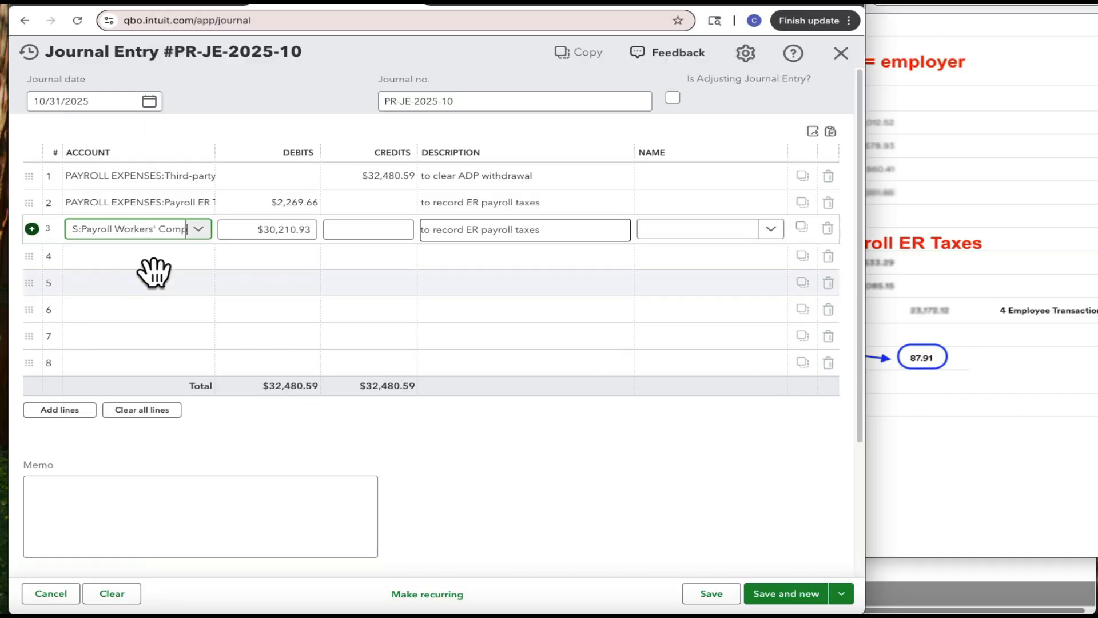
{"action": "left_click", "coordinate": [292, 230]}
{"action": "type", "text": "87.91"}
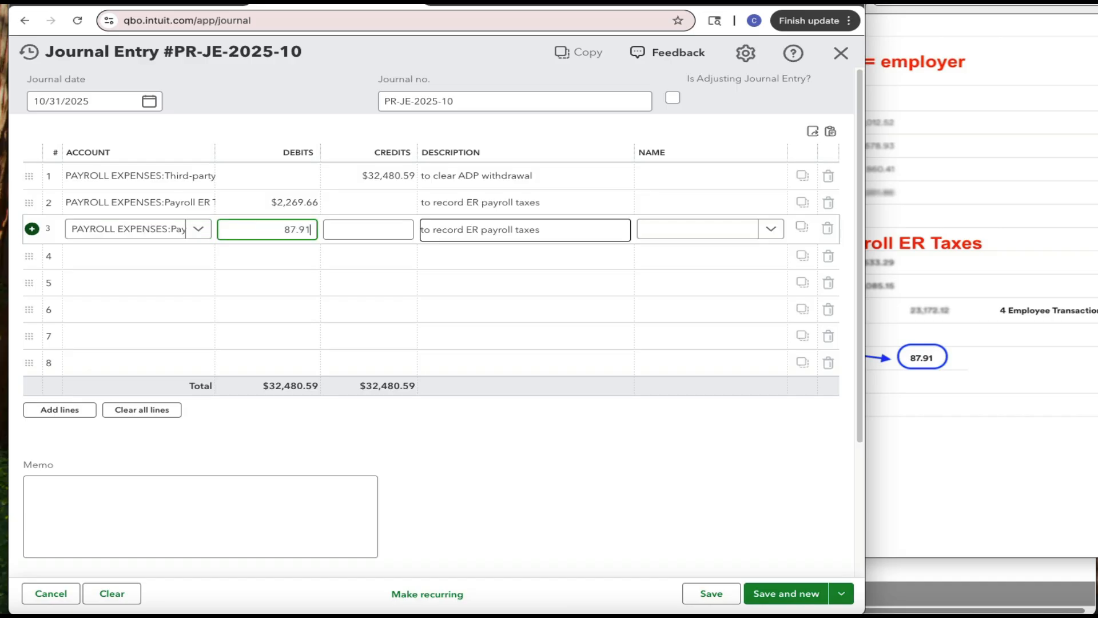
{"action": "left_click_drag", "start_coordinate": [466, 229], "coordinate": [601, 233]}
{"action": "type", "text": "workers comp"}
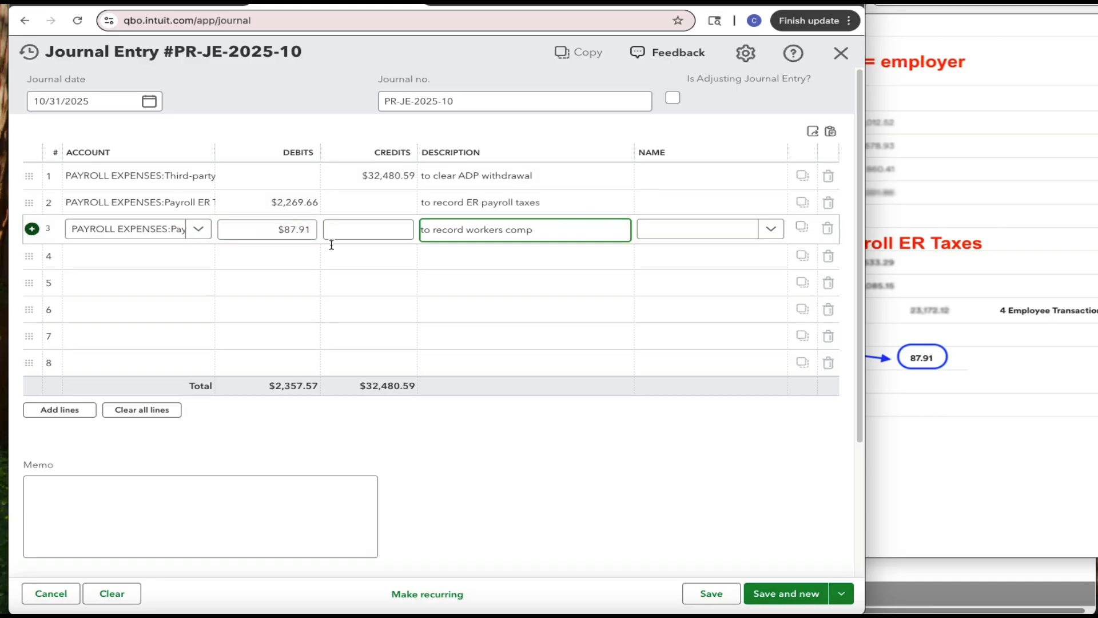
Add line 4 debiting Retirement Plan ER Match $454.16 with the description "to record ER retirement contribution"
{"action": "left_click", "coordinate": [128, 254]}
{"action": "left_click", "coordinate": [887, 271]}
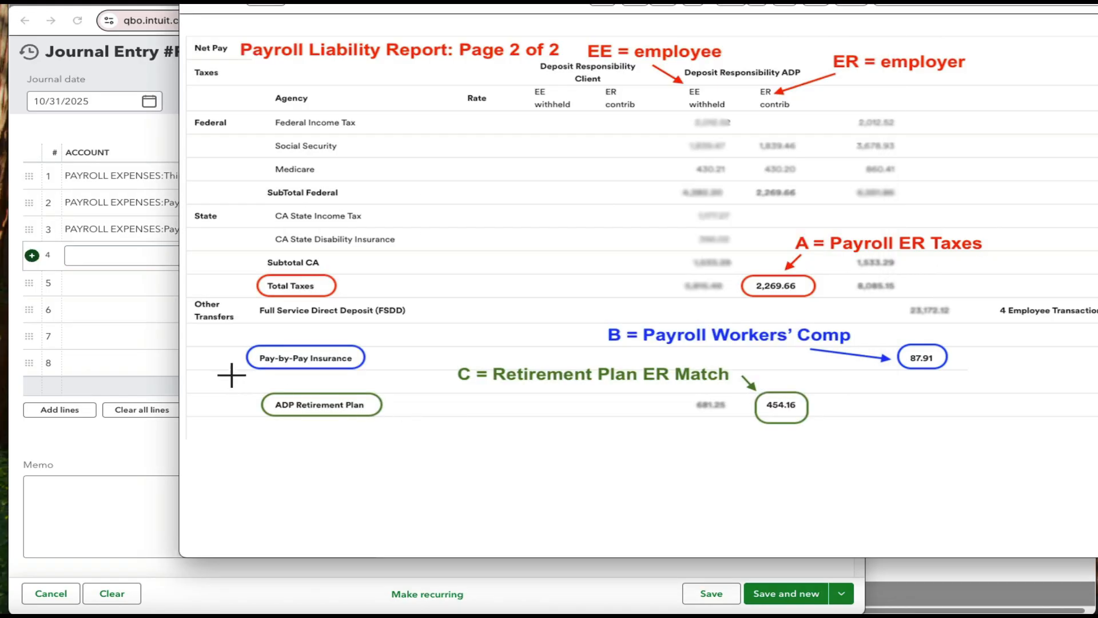
{"action": "left_click_drag", "start_coordinate": [231, 375], "coordinate": [441, 422]}
{"action": "left_click_drag", "start_coordinate": [448, 357], "coordinate": [828, 427]}
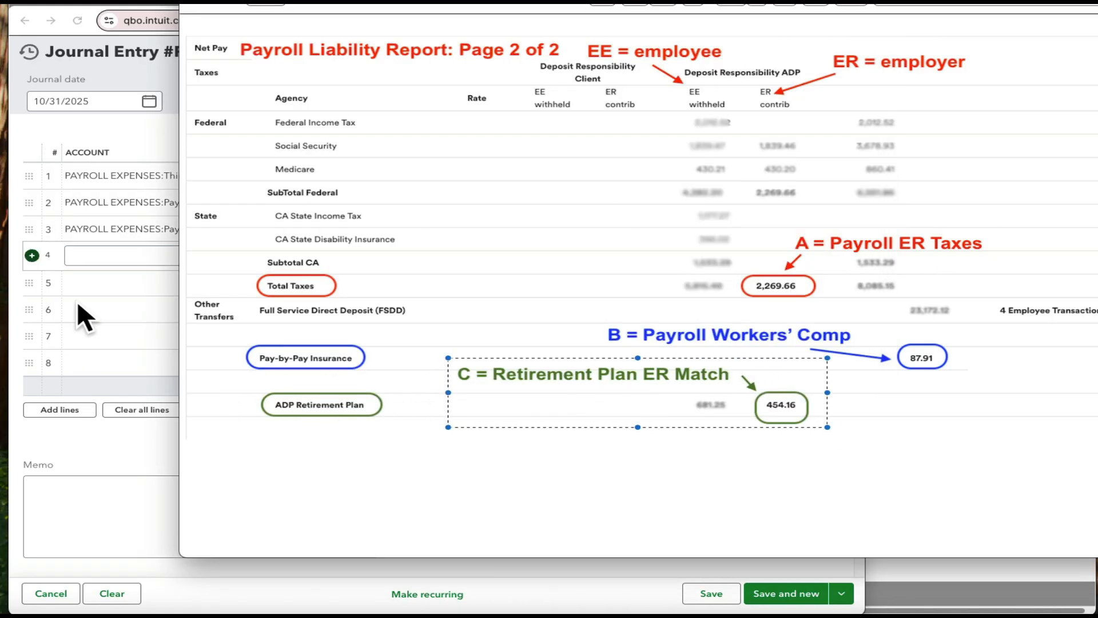
{"action": "left_click", "coordinate": [87, 261]}
{"action": "type", "text": "retir"}
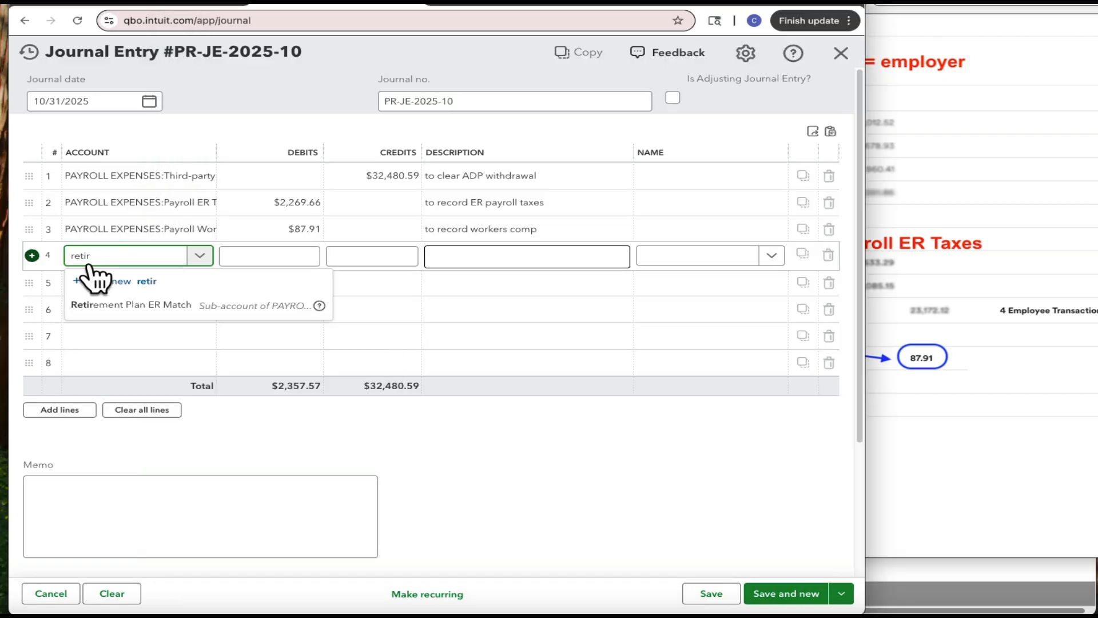
{"action": "left_click", "coordinate": [152, 304]}
{"action": "left_click", "coordinate": [284, 260]}
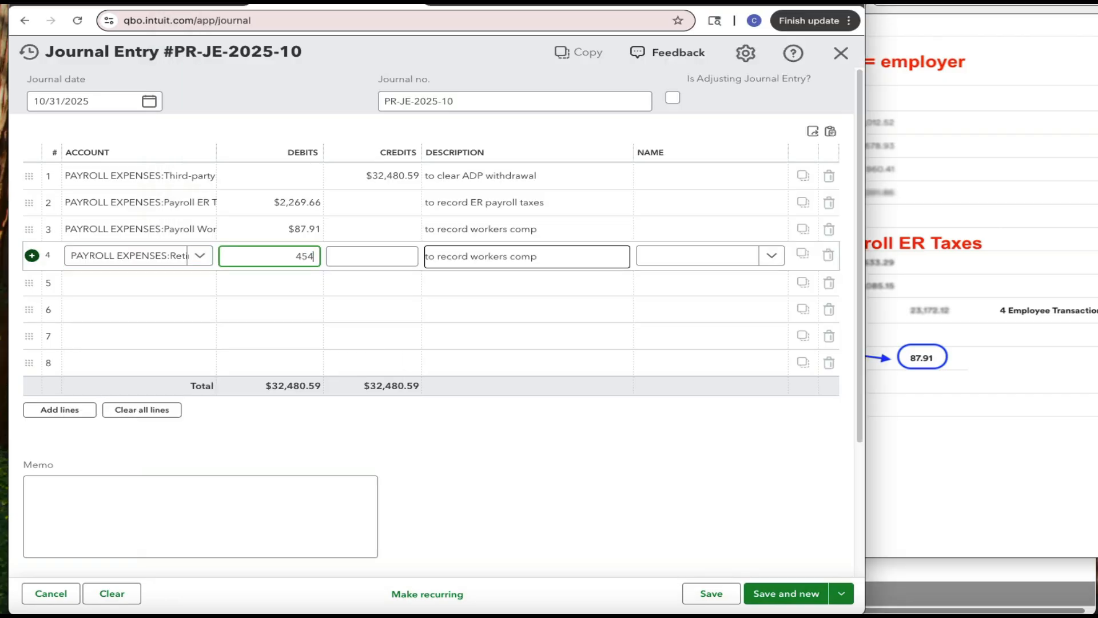
{"action": "type", "text": "454.16"}
{"action": "left_click", "coordinate": [453, 258]}
{"action": "left_click_drag", "start_coordinate": [471, 256], "coordinate": [596, 256]}
{"action": "type", "text": "ER retirement"}
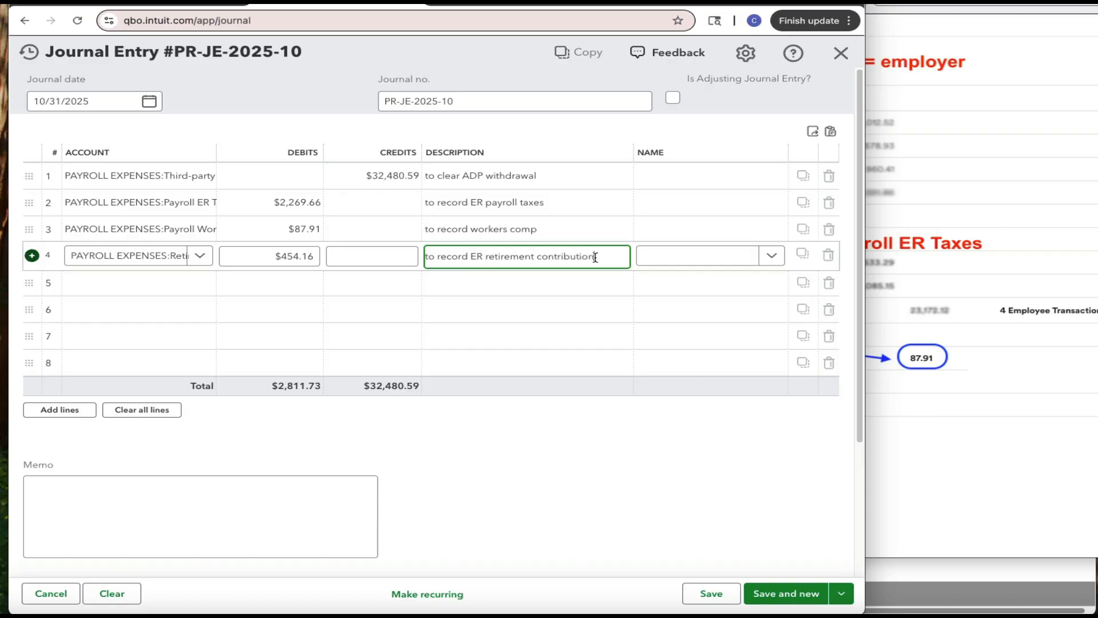
Add line 5 debiting Salaries & Wages [Total Paid] $30,208.34 with the description "to record gross wages"
{"action": "left_click", "coordinate": [981, 238]}
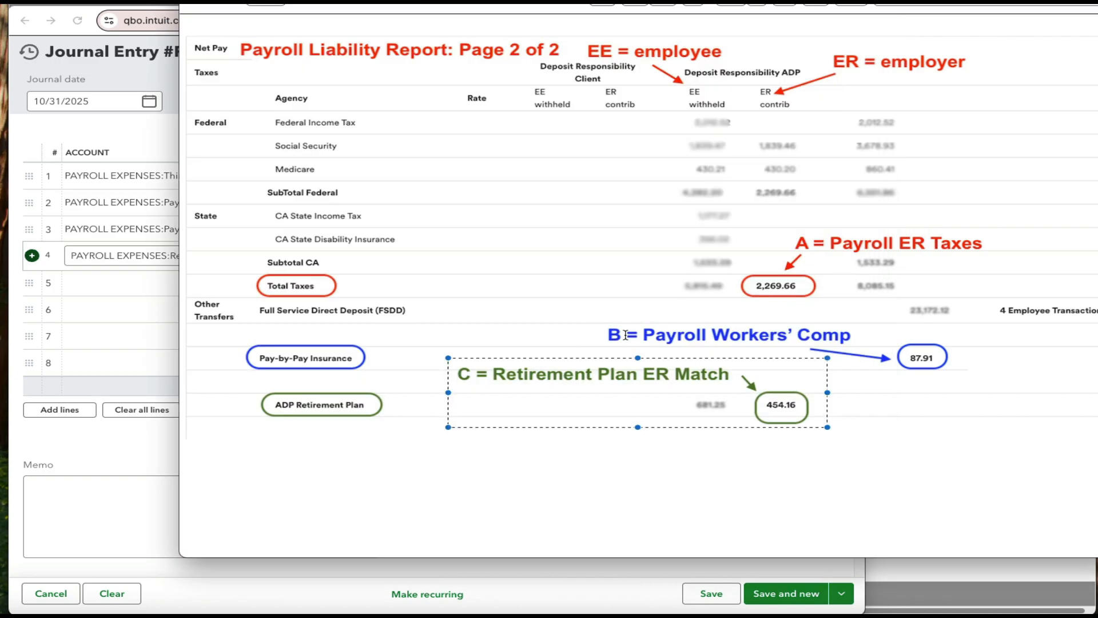
{"action": "left_click_drag", "start_coordinate": [745, 225], "coordinate": [1020, 292]}
{"action": "left_click_drag", "start_coordinate": [548, 311], "coordinate": [962, 358]}
{"action": "left_click_drag", "start_coordinate": [426, 356], "coordinate": [847, 426]}
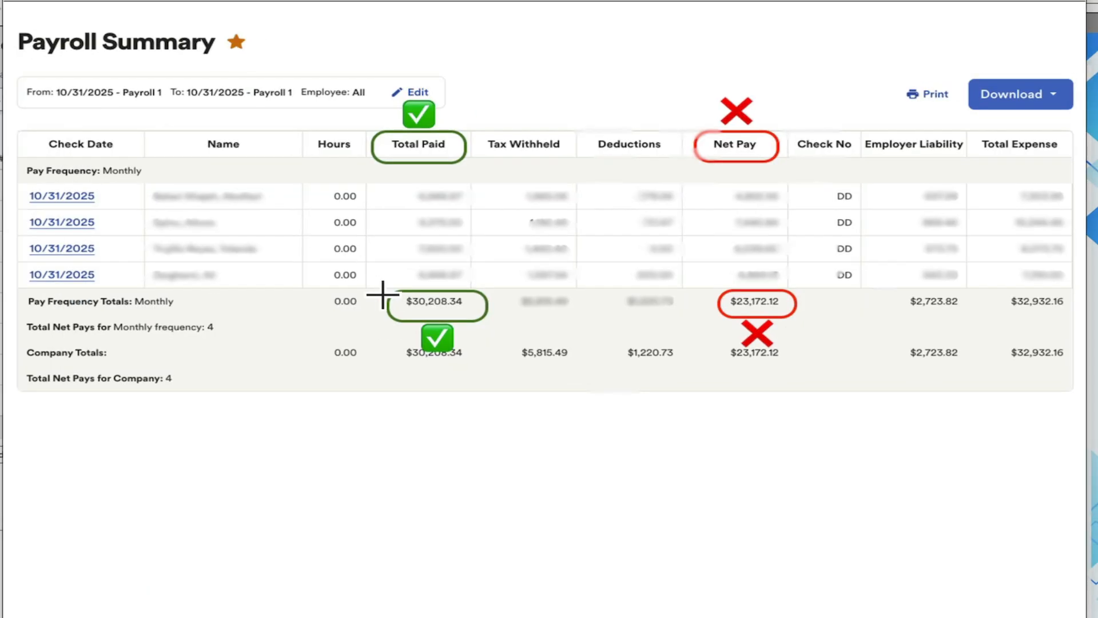
{"action": "left_click_drag", "start_coordinate": [660, 84], "coordinate": [828, 391]}
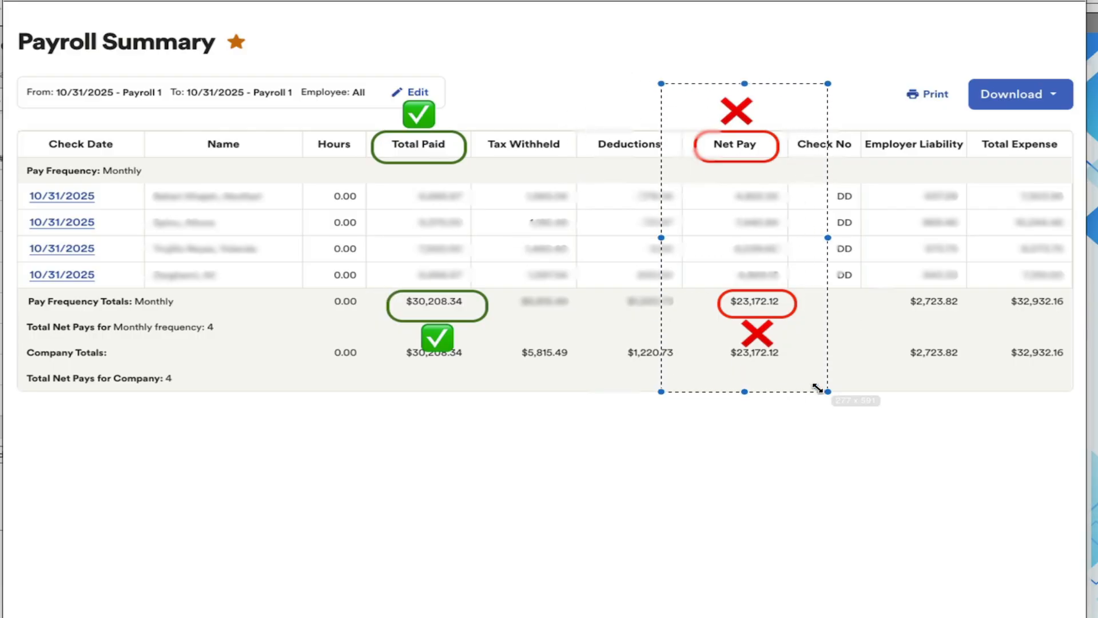
{"action": "left_click_drag", "start_coordinate": [330, 71], "coordinate": [497, 394]}
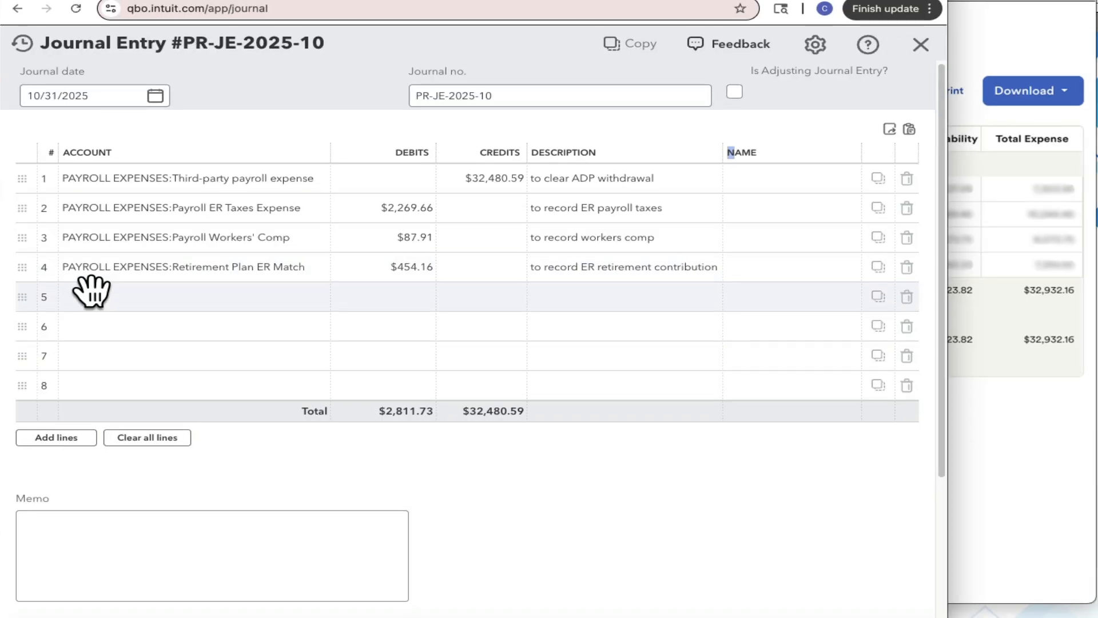
{"action": "left_click", "coordinate": [90, 293]}
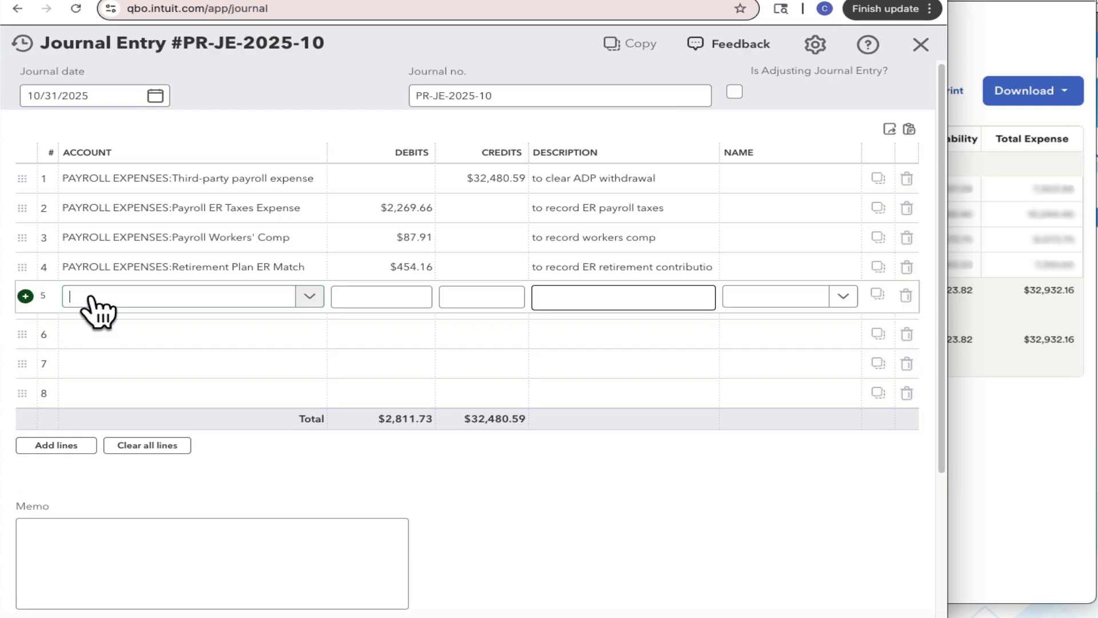
{"action": "type", "text": "salarie"}
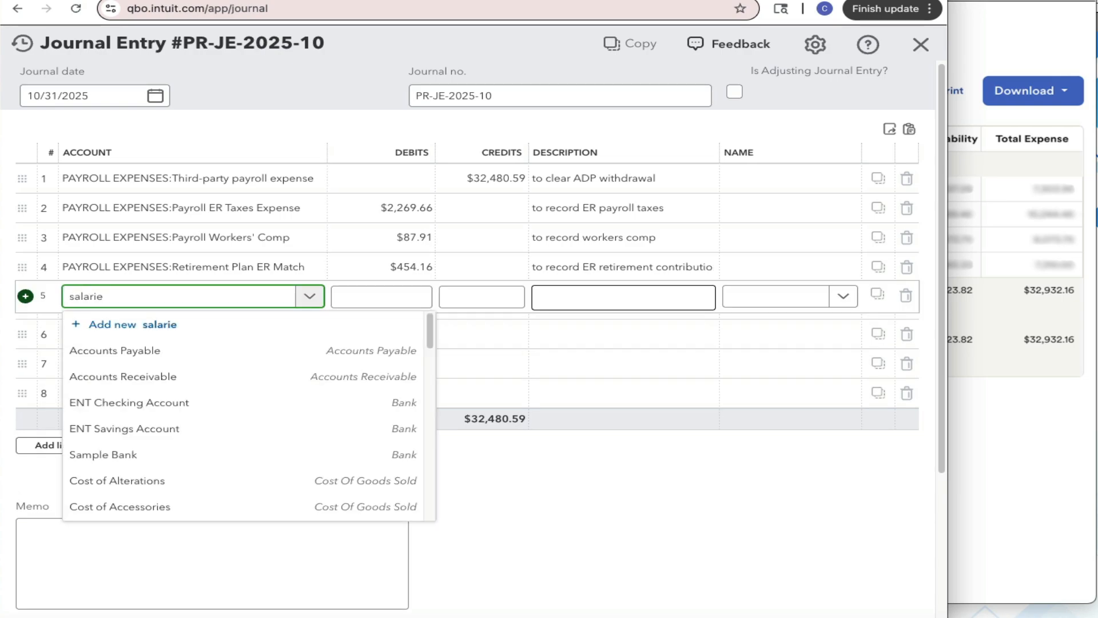
{"action": "left_click", "coordinate": [118, 352]}
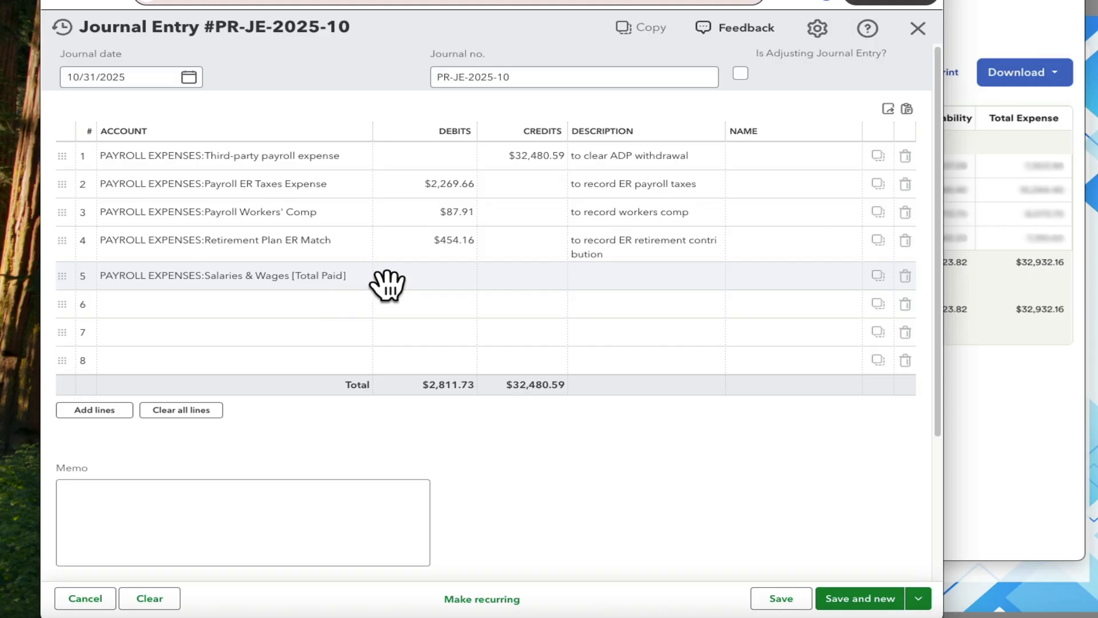
{"action": "left_click", "coordinate": [388, 283]}
{"action": "type", "text": "3"}
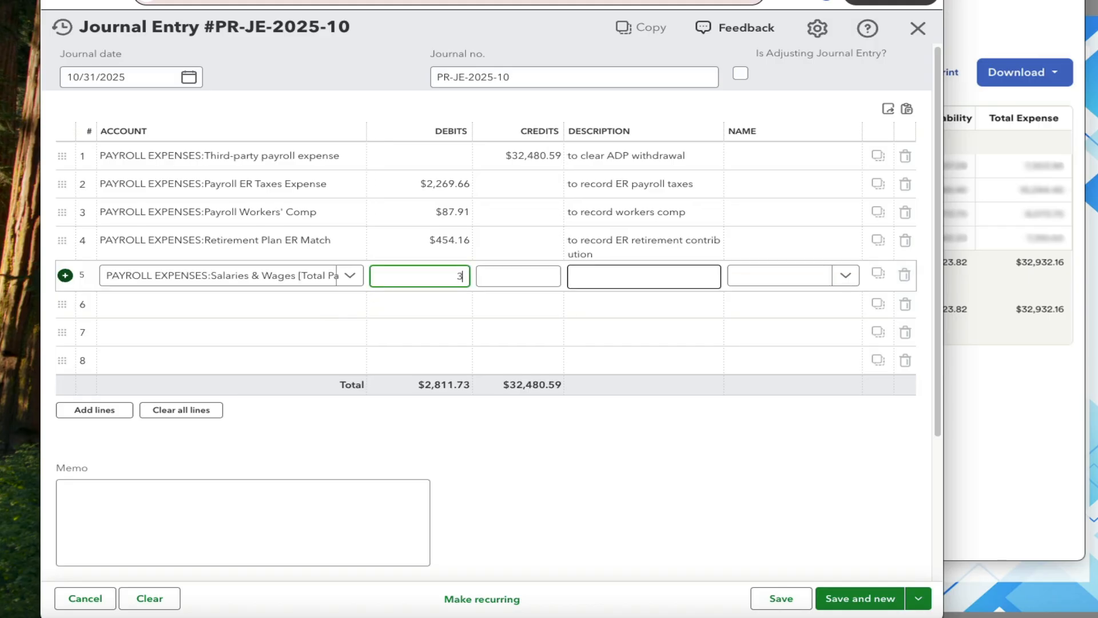
{"action": "type", "text": "0,208.34"}
{"action": "left_click", "coordinate": [596, 275]}
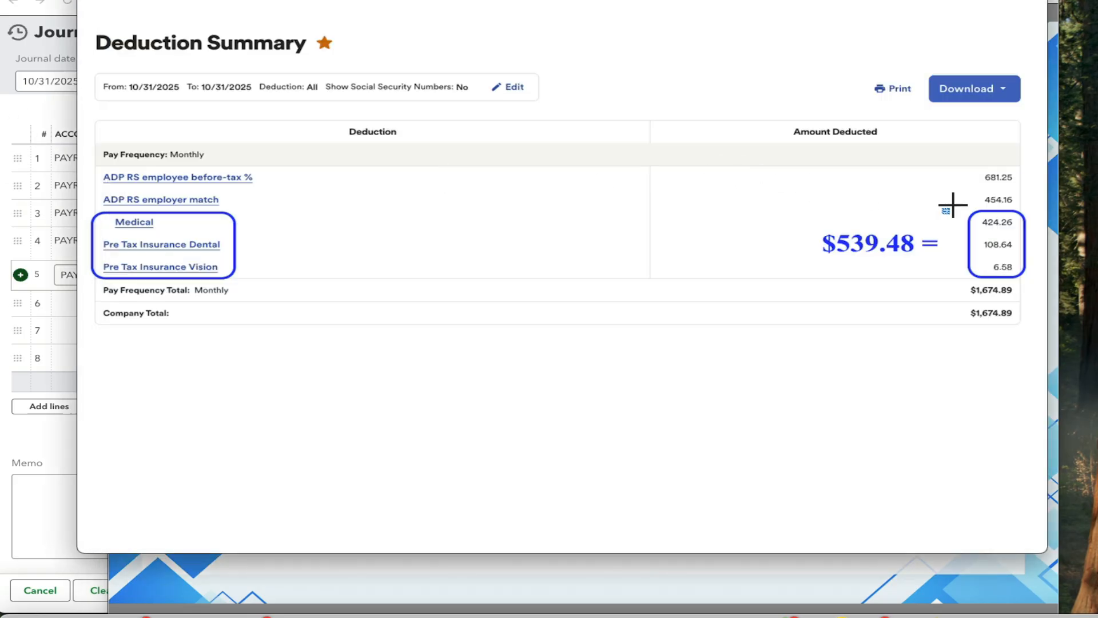
{"action": "left_click_drag", "start_coordinate": [964, 211], "coordinate": [1033, 276]}
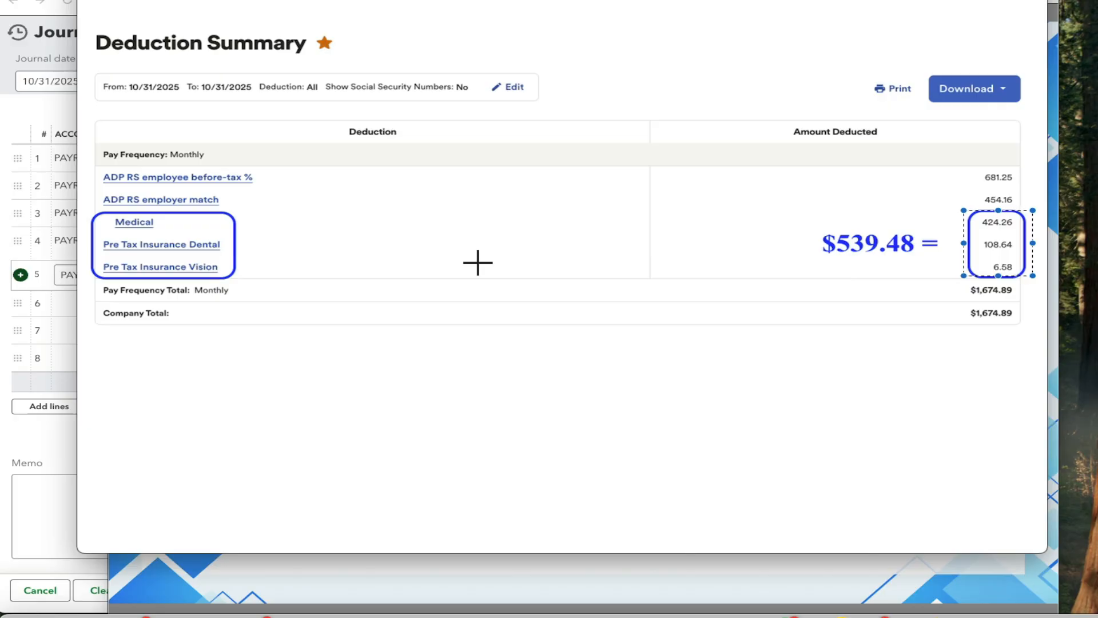
{"action": "left_click_drag", "start_coordinate": [86, 207], "coordinate": [258, 278]}
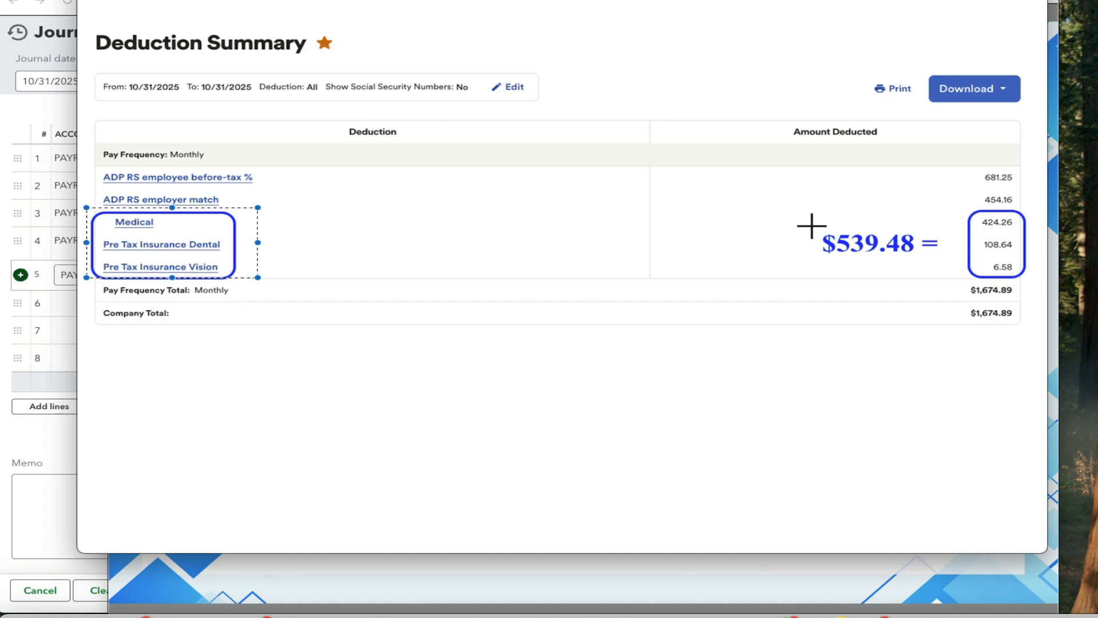
{"action": "left_click_drag", "start_coordinate": [807, 221], "coordinate": [893, 240]}
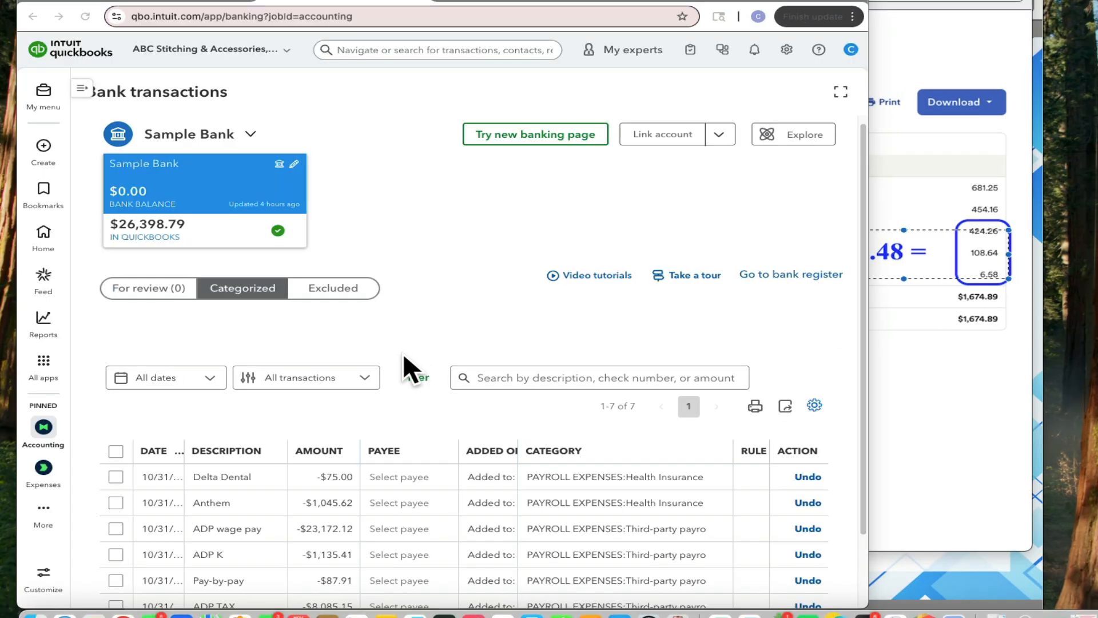
{"action": "left_click", "coordinate": [270, 473]}
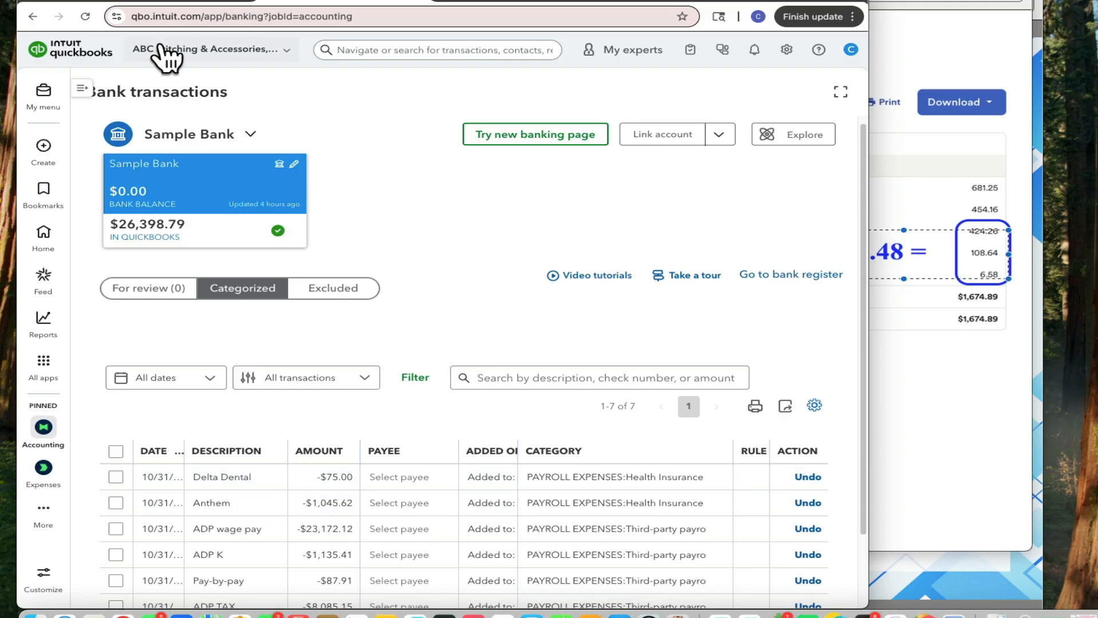
{"action": "left_click", "coordinate": [239, 7]}
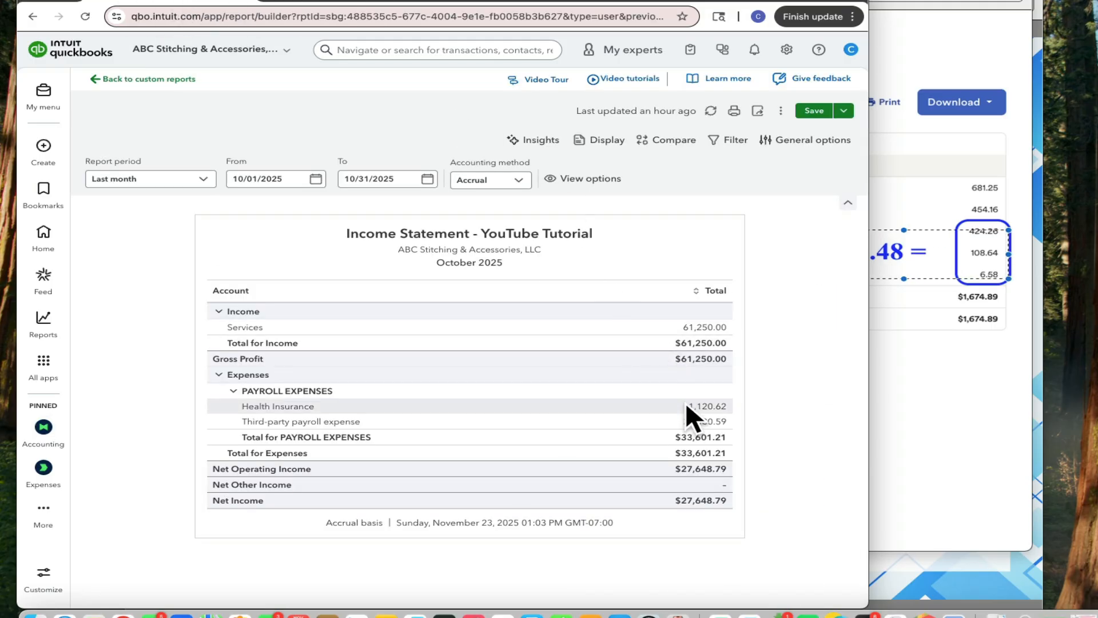
{"action": "left_click", "coordinate": [925, 394]}
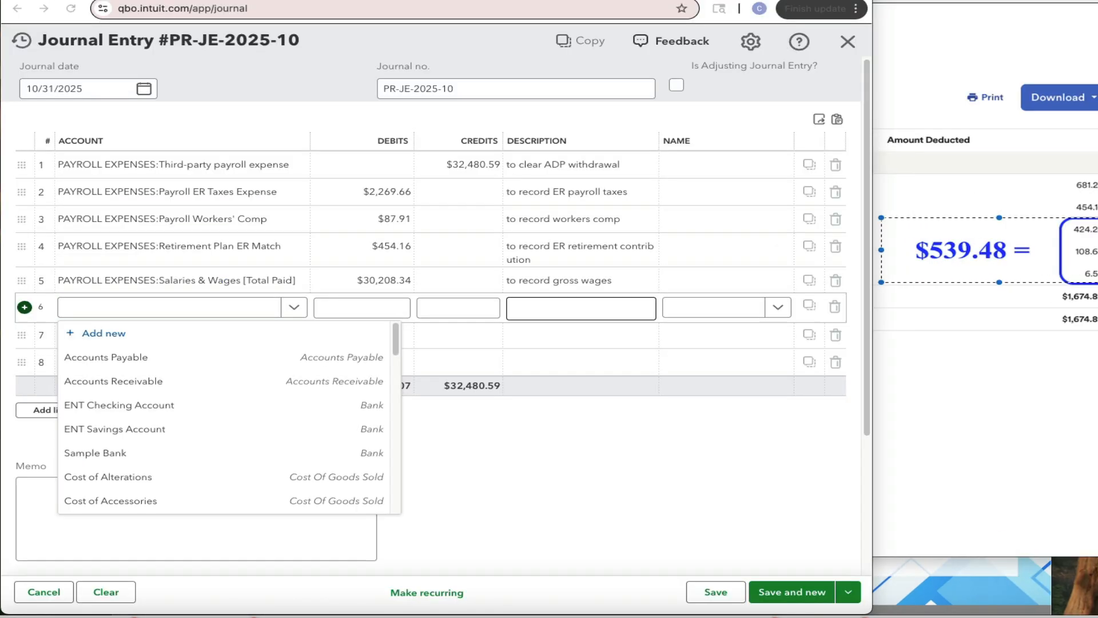
Add journal line 6 for PAYROLL EXPENSES:Health Insurance with a $539.48 credit
{"action": "left_click", "coordinate": [166, 307]}
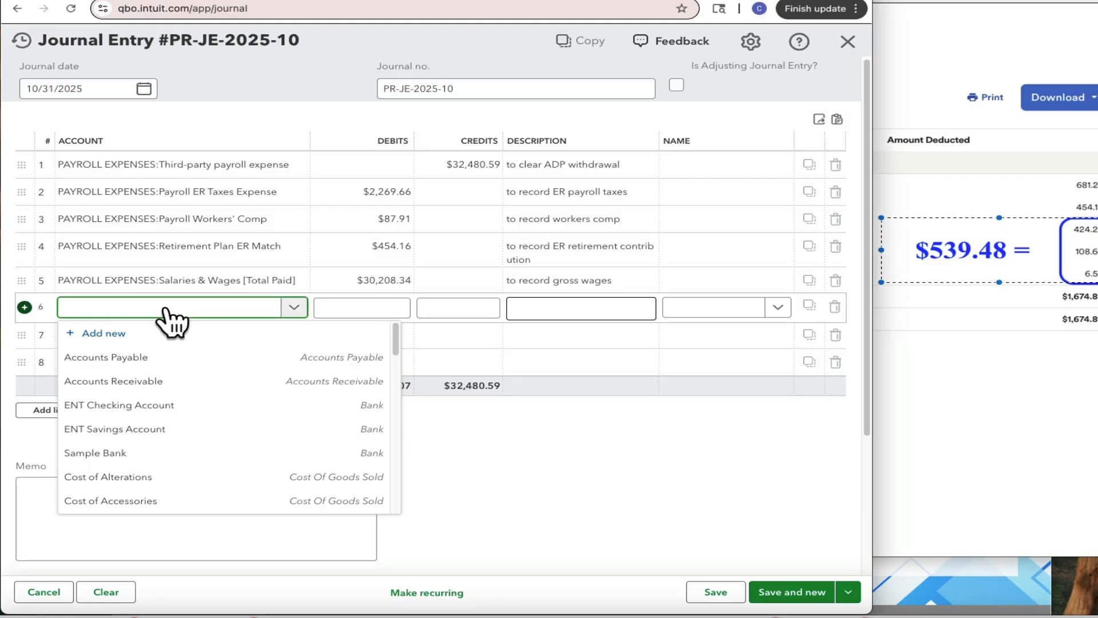
{"action": "type", "text": "health"}
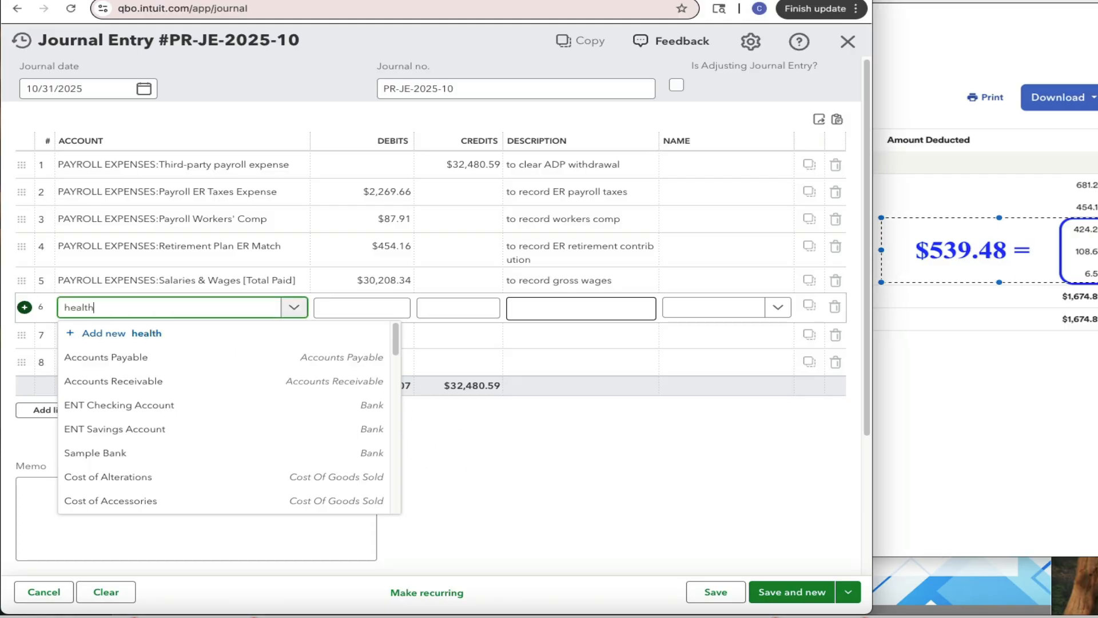
{"action": "left_click", "coordinate": [135, 356]}
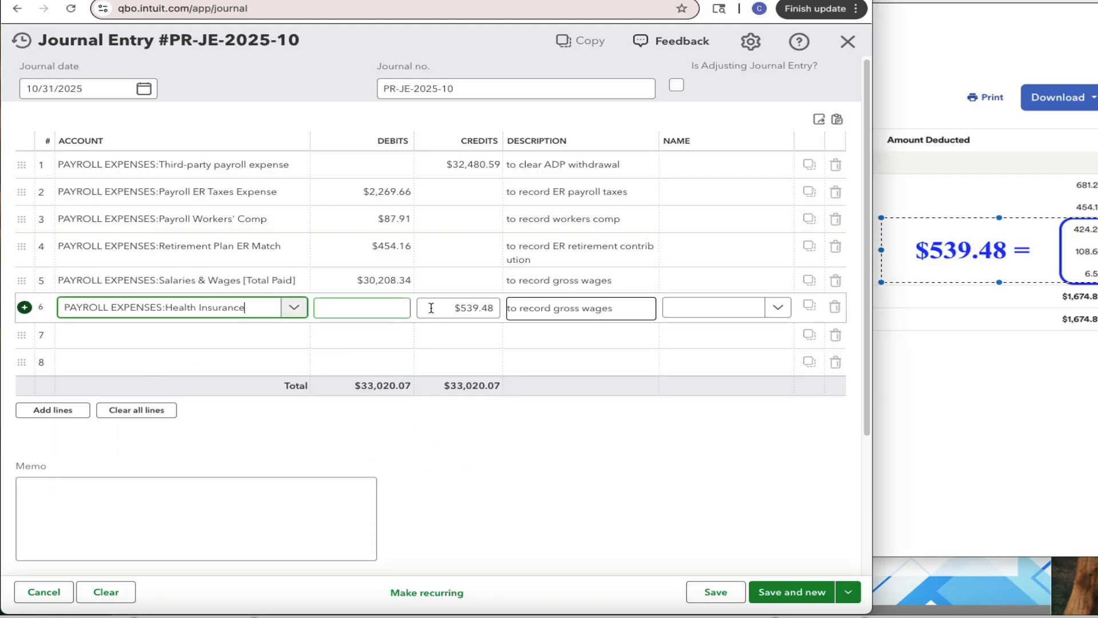
{"action": "left_click", "coordinate": [439, 308]}
{"action": "left_click", "coordinate": [579, 309]}
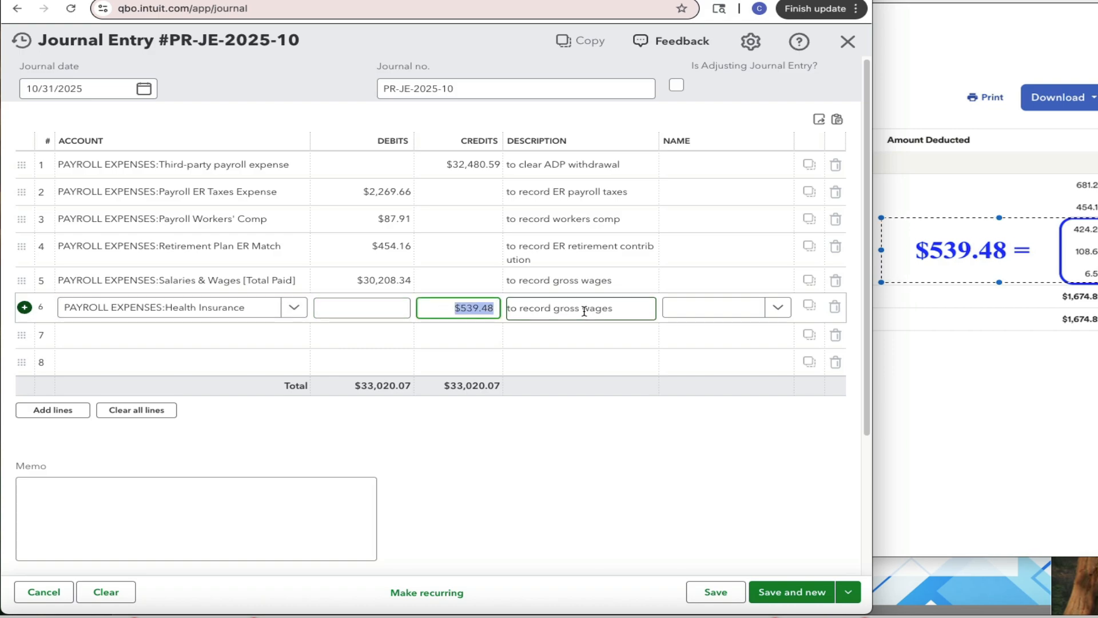
Set line 6's description to "to reverse EE health insurance portion"
{"action": "left_click_drag", "start_coordinate": [553, 309], "coordinate": [617, 307]}
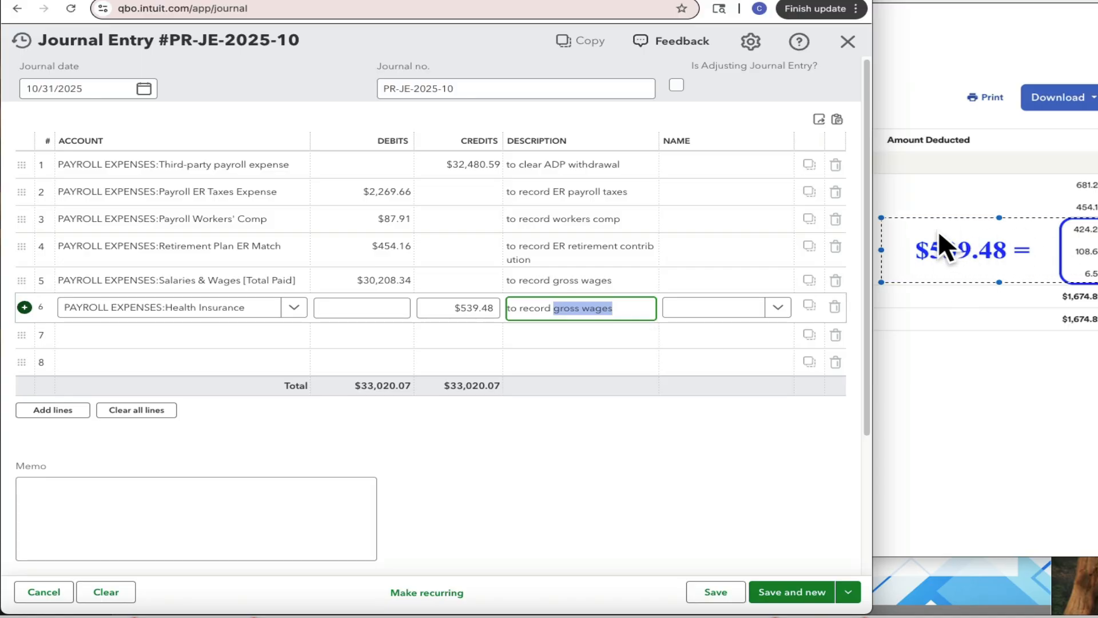
{"action": "left_click", "coordinate": [945, 195]}
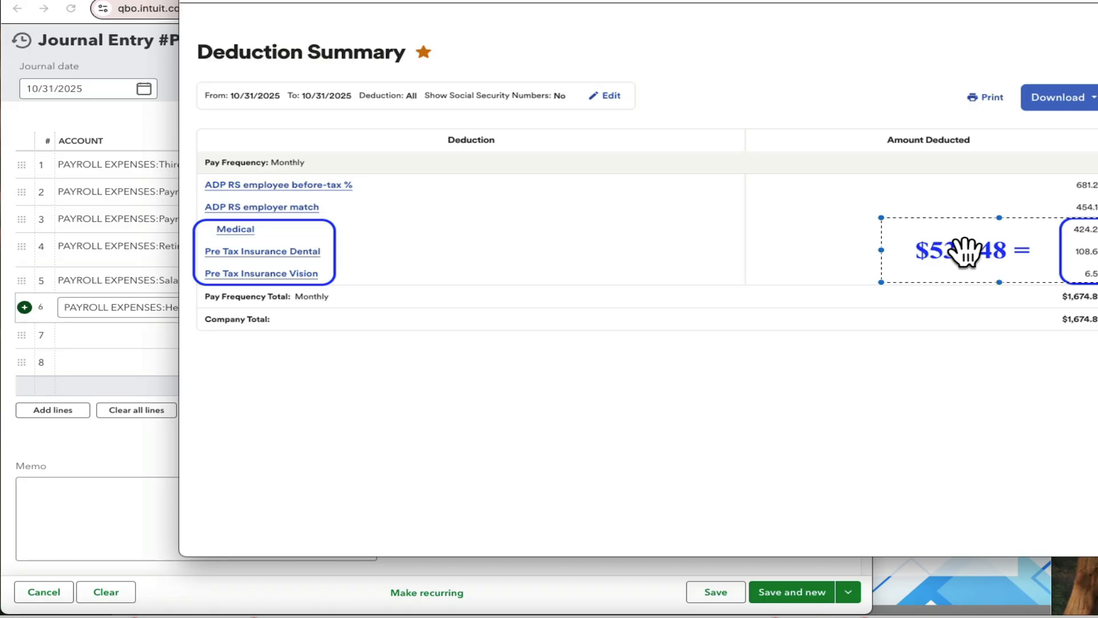
{"action": "left_click", "coordinate": [91, 437]}
{"action": "triple_click", "coordinate": [556, 315]}
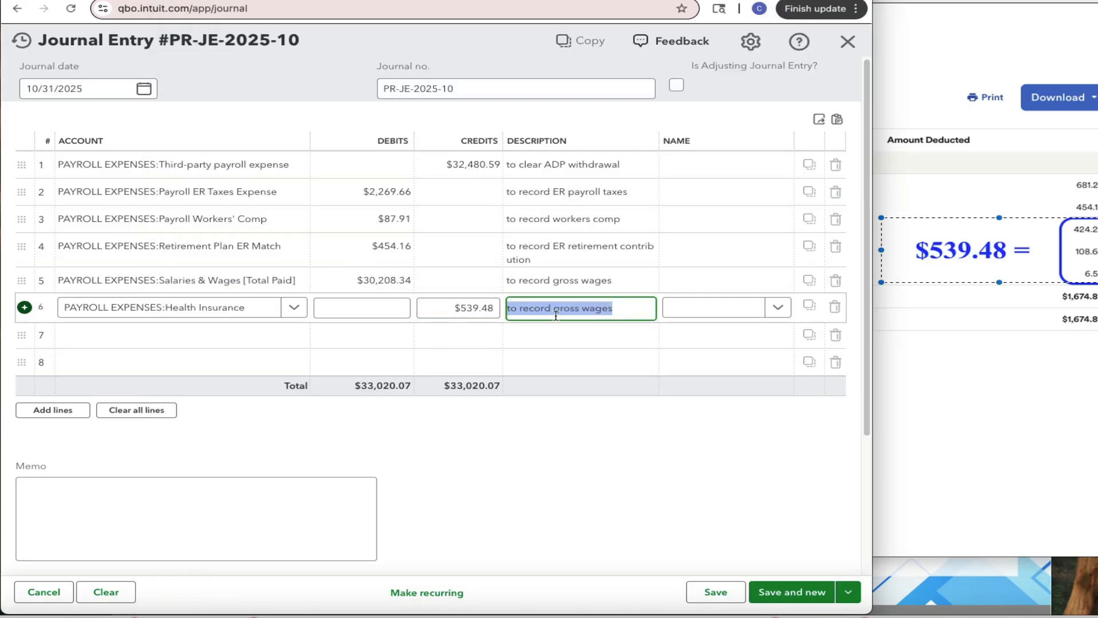
{"action": "type", "text": "to revers"}
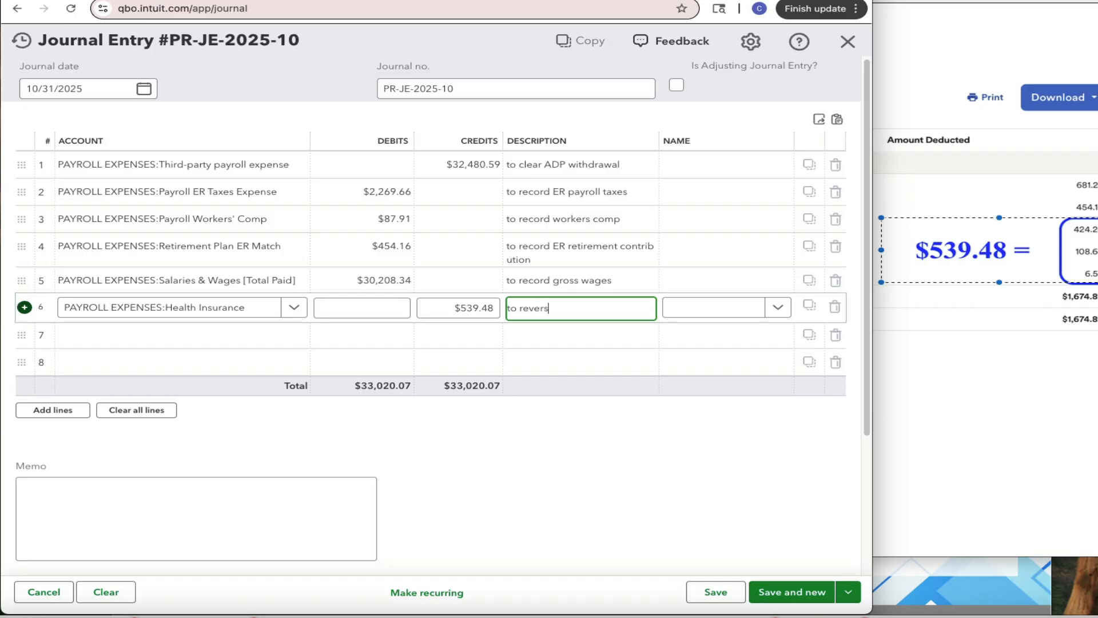
{"action": "type", "text": "e EE health insu"}
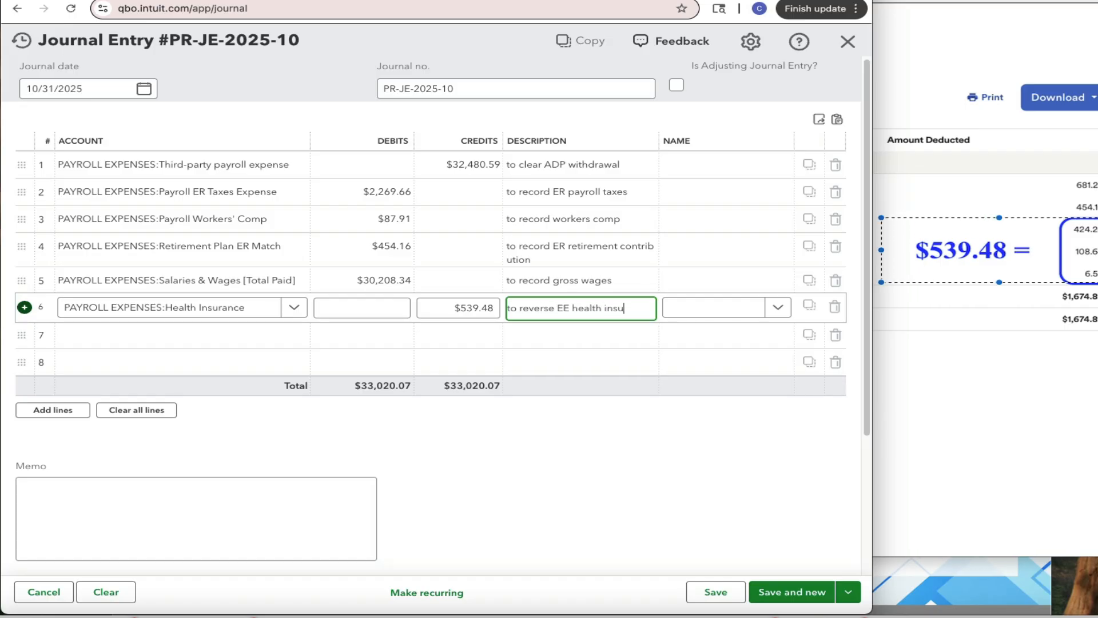
{"action": "type", "text": "rance portion"}
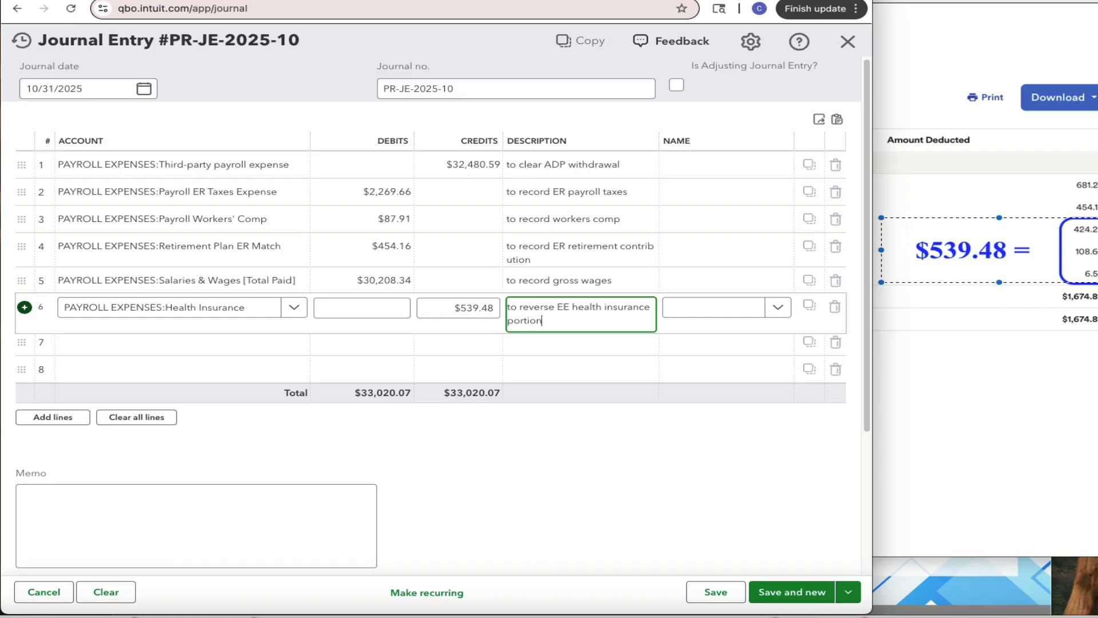
{"action": "left_click", "coordinate": [257, 339]}
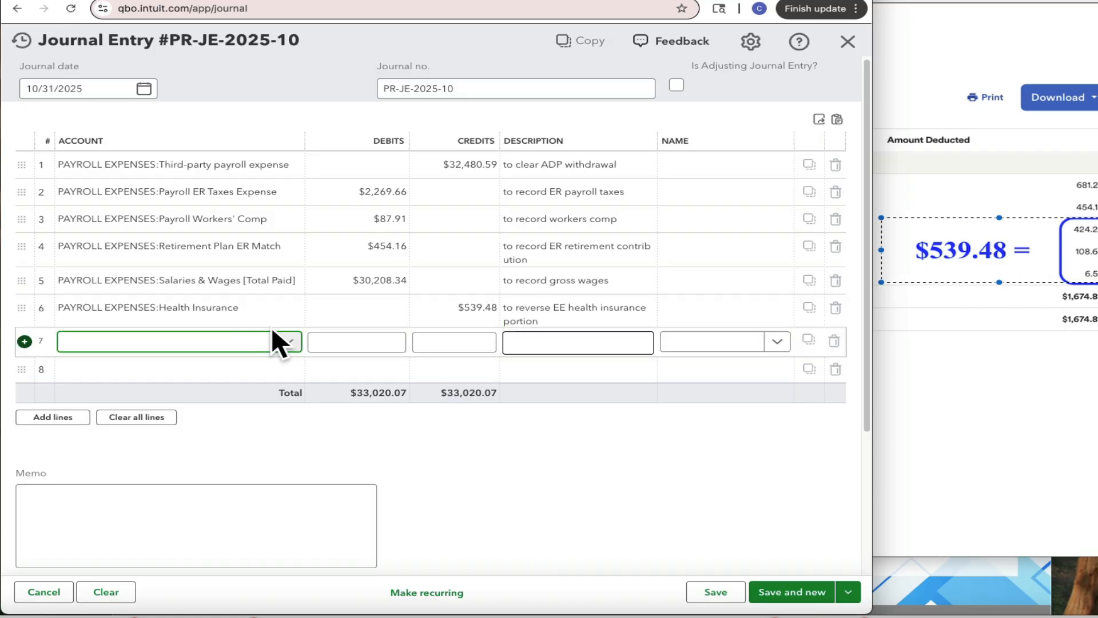
Move the Third-party payroll expense credit line below the Salaries & Wages line
{"action": "left_click_drag", "start_coordinate": [20, 168], "coordinate": [25, 280]}
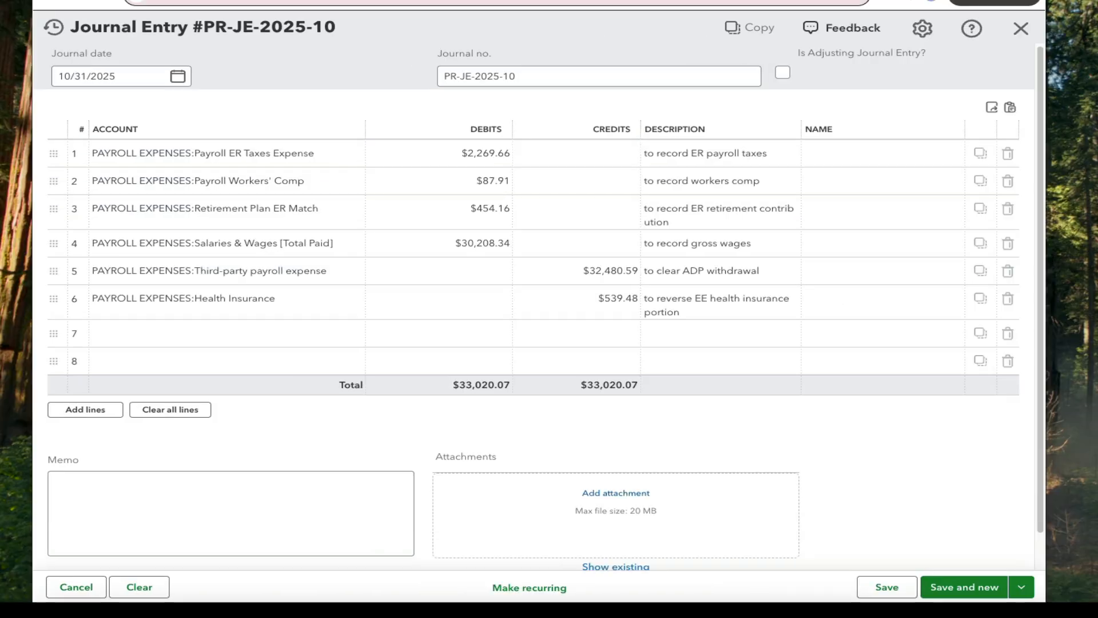
Assign the customer Operations as the name on journal lines 1, 2 and 3
{"action": "left_click", "coordinate": [878, 154]}
{"action": "type", "text": "Opera"}
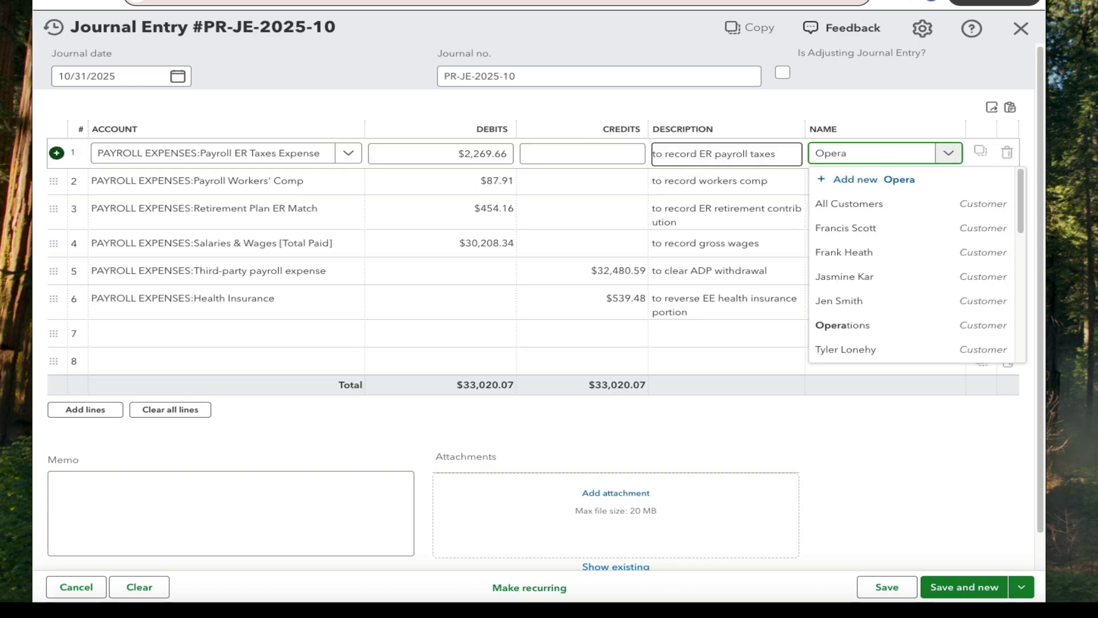
{"action": "left_click", "coordinate": [847, 203]}
{"action": "left_click", "coordinate": [851, 184]}
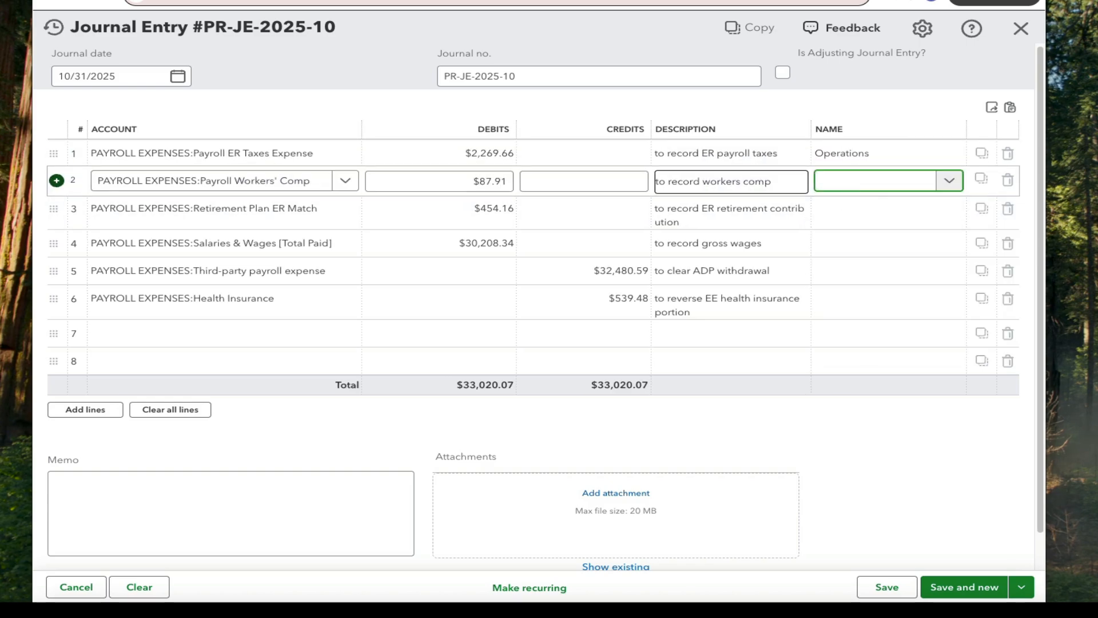
{"action": "type", "text": "Ope"}
{"action": "left_click", "coordinate": [858, 230]}
{"action": "left_click", "coordinate": [845, 216]}
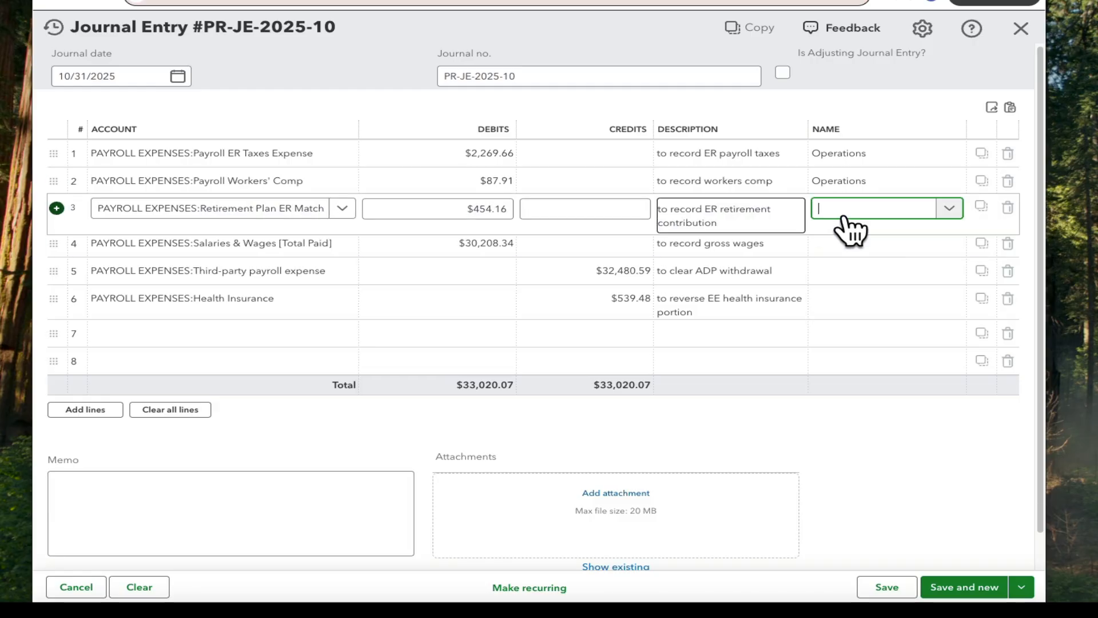
{"action": "type", "text": "Operations"}
{"action": "left_click", "coordinate": [849, 244]}
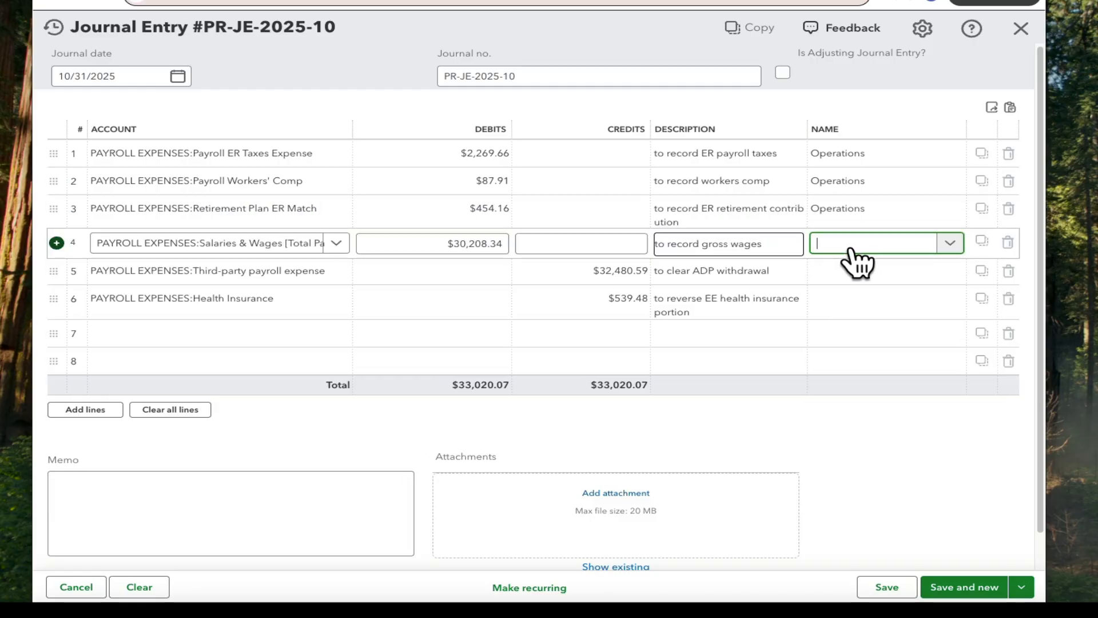
Assign Operations as the name on lines 4, 5 and 6, then save the journal entry
{"action": "type", "text": "Ope"}
{"action": "left_click", "coordinate": [864, 297]}
{"action": "left_click", "coordinate": [863, 276]}
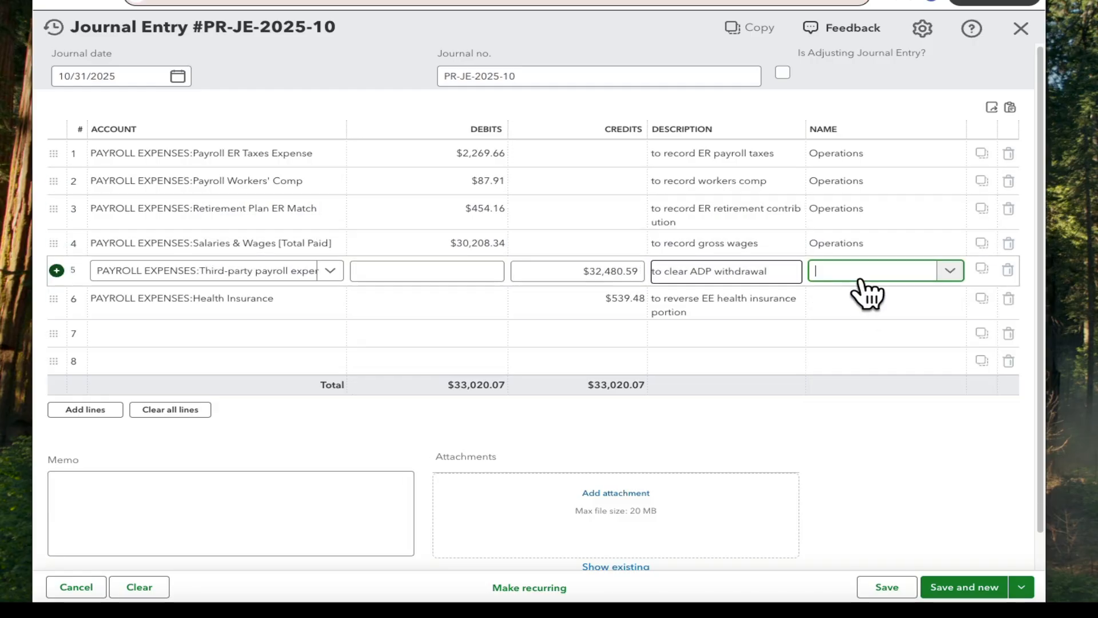
{"action": "type", "text": "Ope"}
{"action": "left_click", "coordinate": [878, 323]}
{"action": "left_click", "coordinate": [856, 301]}
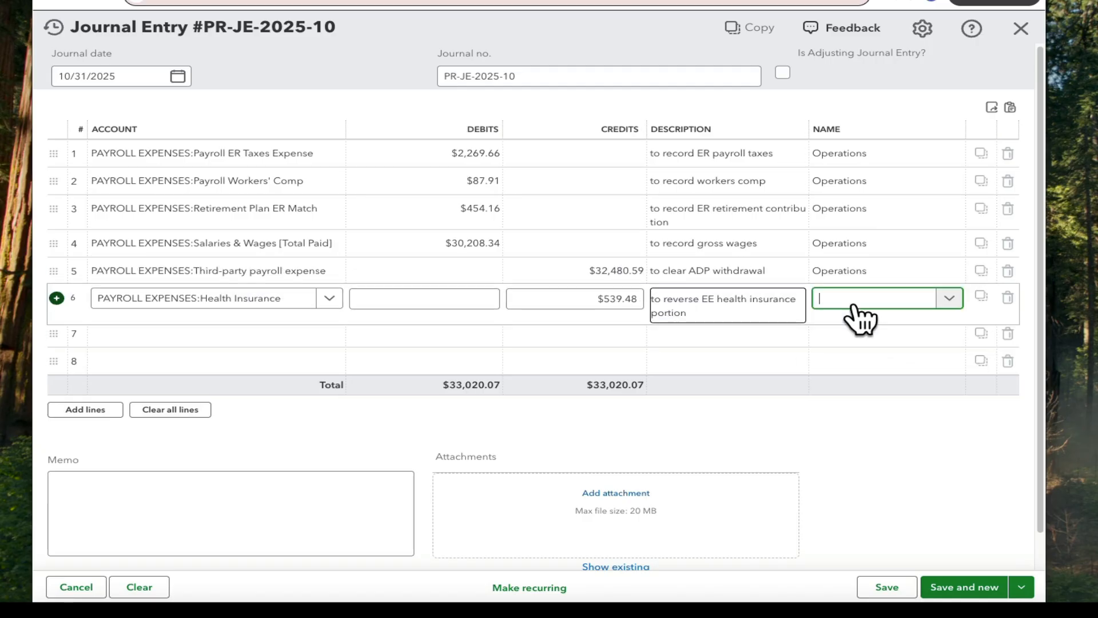
{"action": "type", "text": "Ope"}
{"action": "left_click", "coordinate": [863, 350]}
{"action": "left_click", "coordinate": [898, 587]}
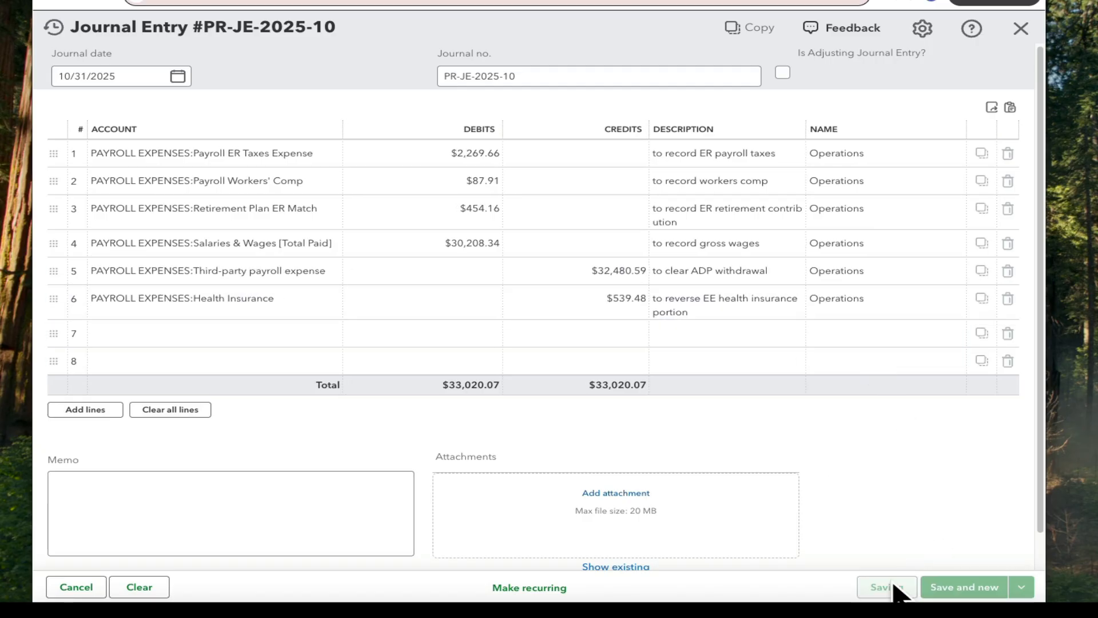
Filter the Income Statement by Customer report to show only the customer Operations
{"action": "left_click", "coordinate": [174, 180]}
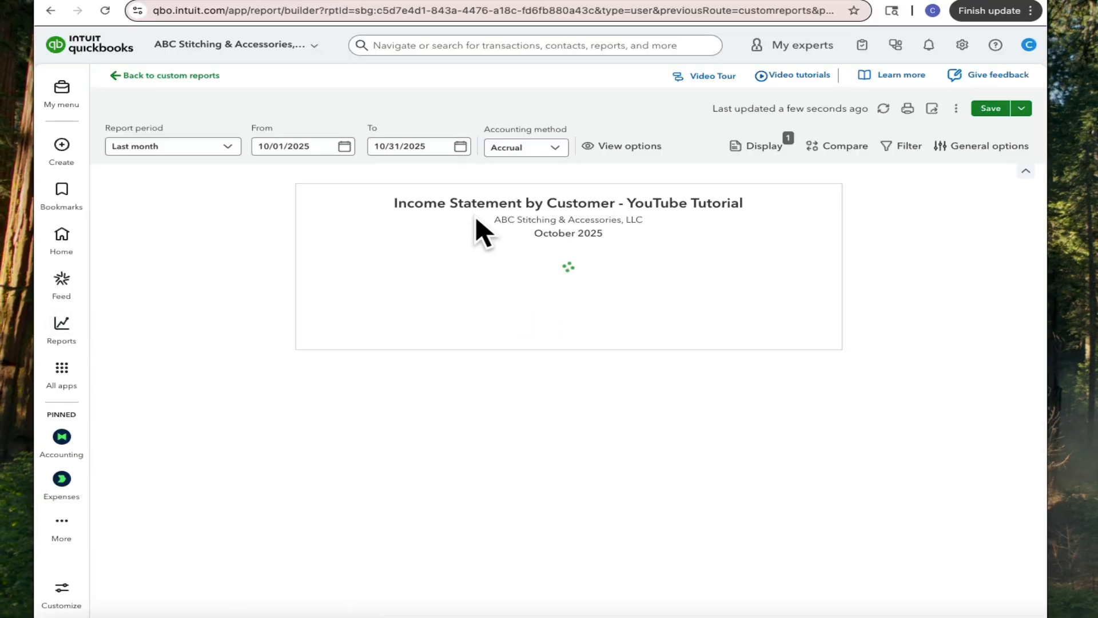
{"action": "left_click", "coordinate": [909, 147]}
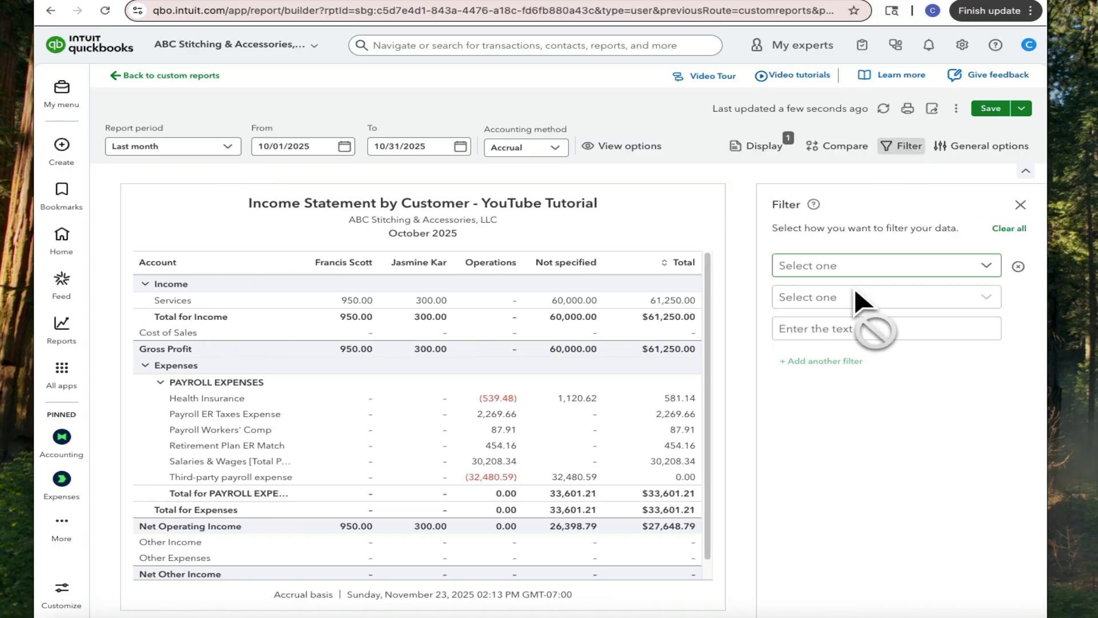
{"action": "left_click", "coordinate": [846, 266]}
{"action": "left_click", "coordinate": [846, 393]}
{"action": "left_click", "coordinate": [852, 334]}
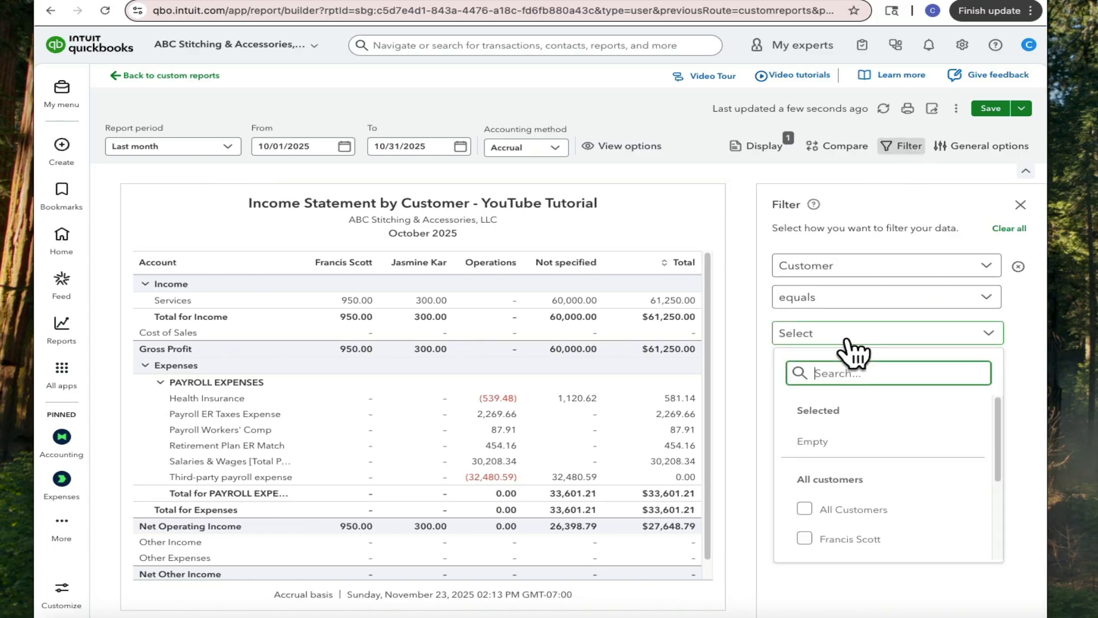
{"action": "scroll", "coordinate": [843, 506], "scroll_direction": "down", "scroll_amount": 3}
{"action": "left_click", "coordinate": [818, 514]}
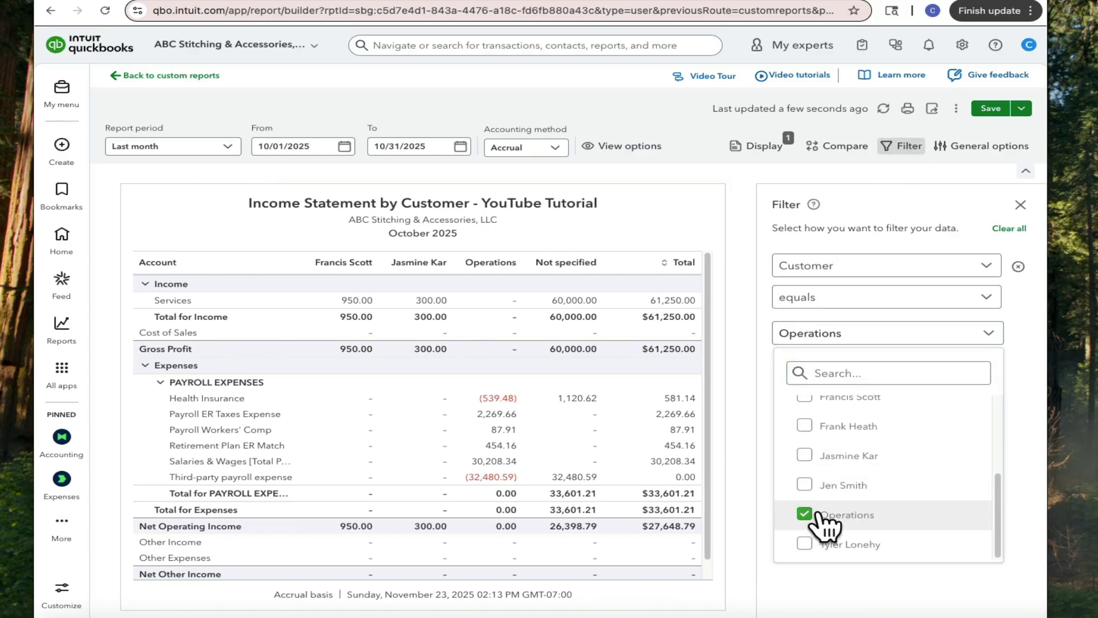
{"action": "left_click", "coordinate": [1021, 205]}
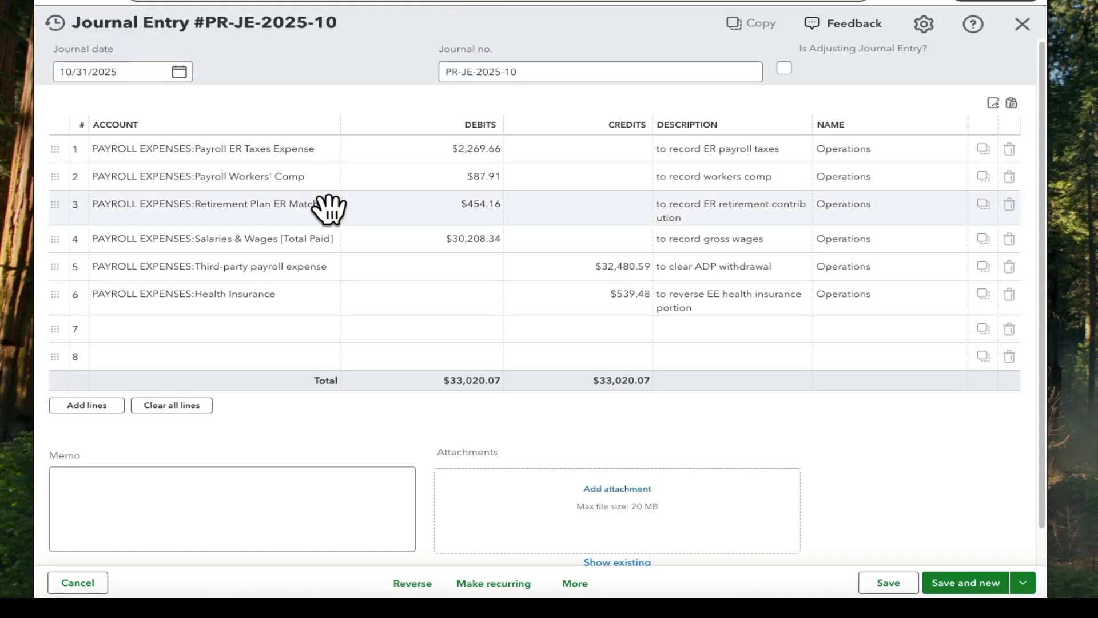
Make the journal entry recurring as a template named "Monthly Payroll JE" with the Scheduled type
{"action": "left_click", "coordinate": [496, 583]}
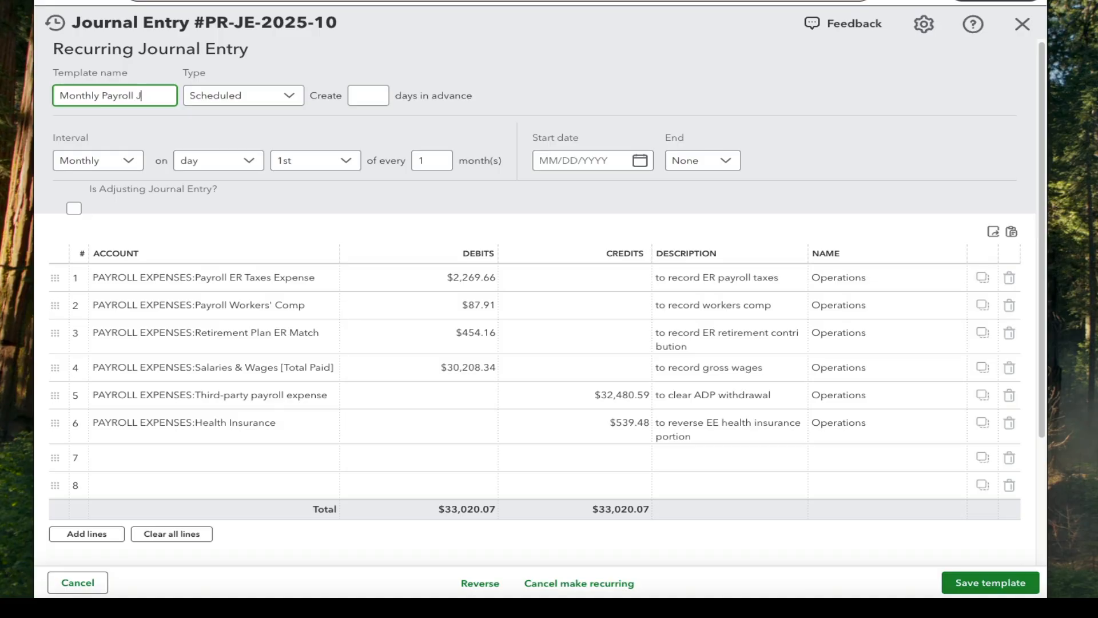
{"action": "left_click", "coordinate": [286, 97]}
{"action": "left_click", "coordinate": [263, 171]}
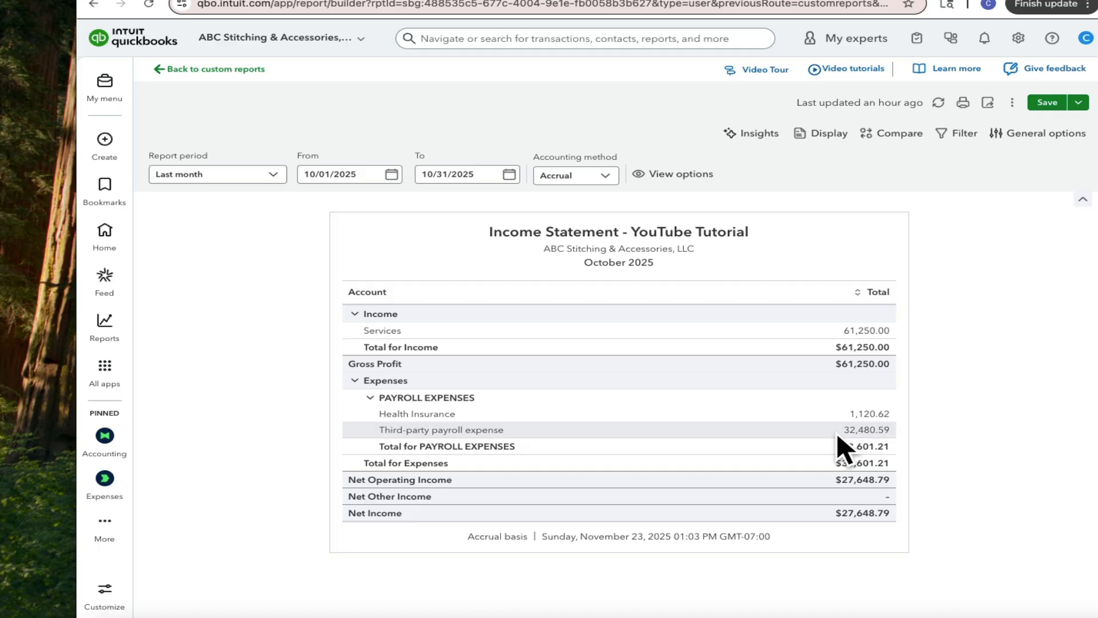
Refresh the Income Statement report
{"action": "left_click", "coordinate": [937, 103]}
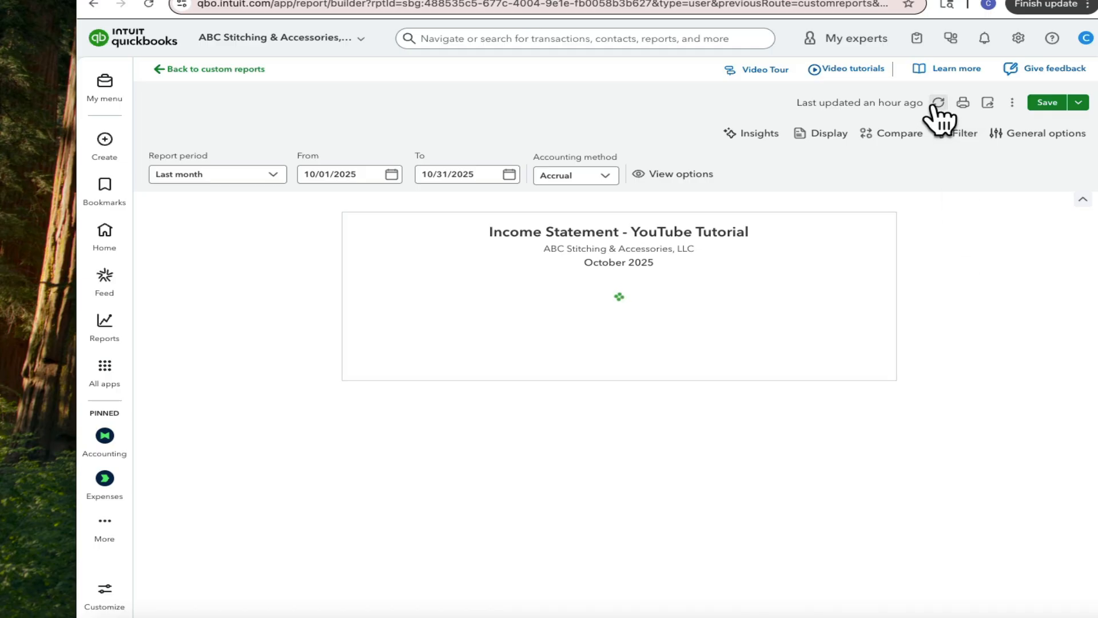